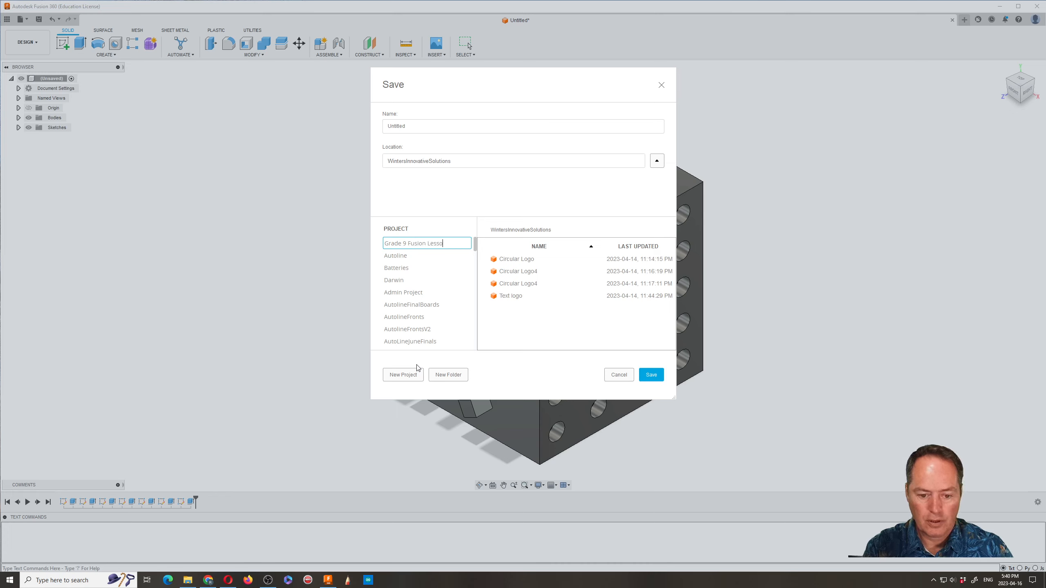
Step: Create the project "Grade 9 Fusion Lessons" and save the design in it as "Lesson 1 - Fancy Cube"
{"action": "key", "text": "Return"}
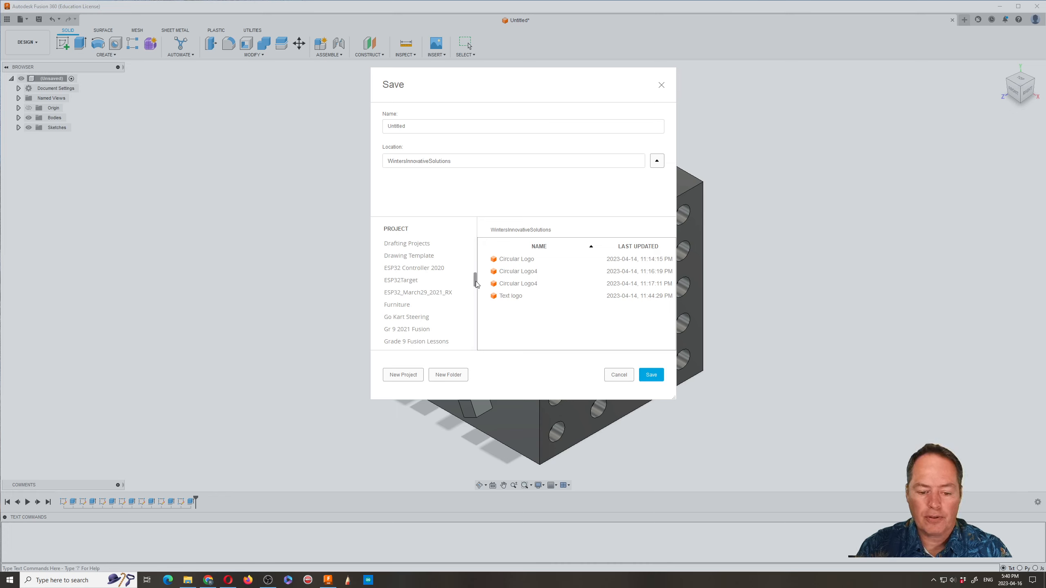
{"action": "left_click", "coordinate": [439, 343]}
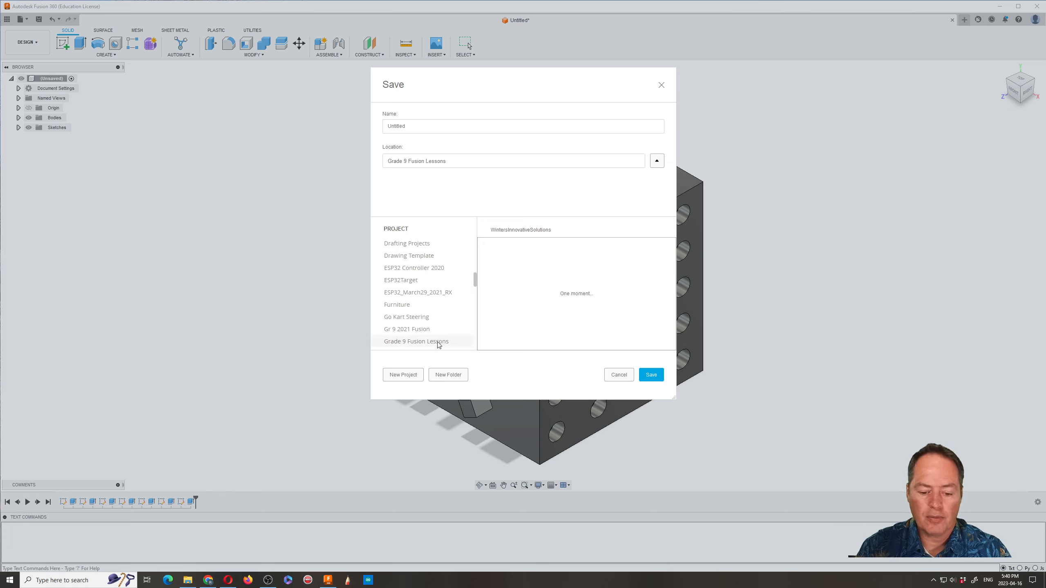
{"action": "left_click_drag", "start_coordinate": [426, 126], "coordinate": [376, 129]}
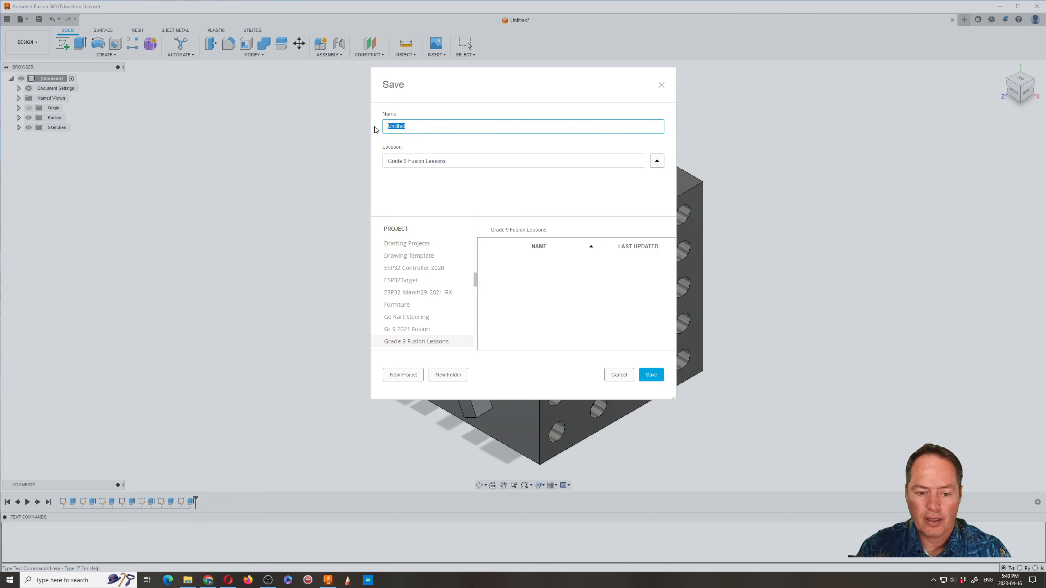
{"action": "type", "text": "Lesson 1 - Fancy Cube"}
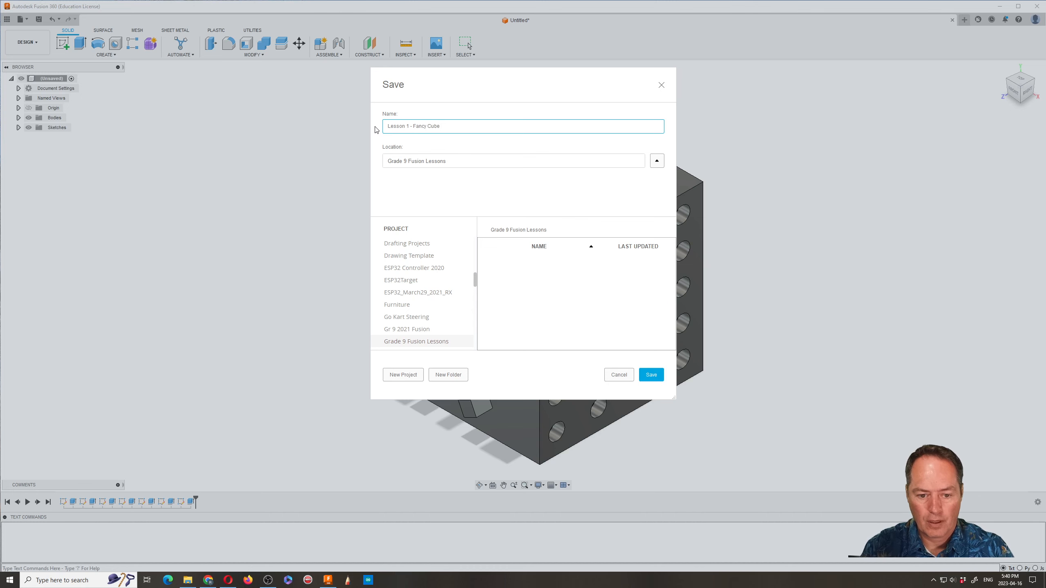
{"action": "left_click", "coordinate": [652, 374]}
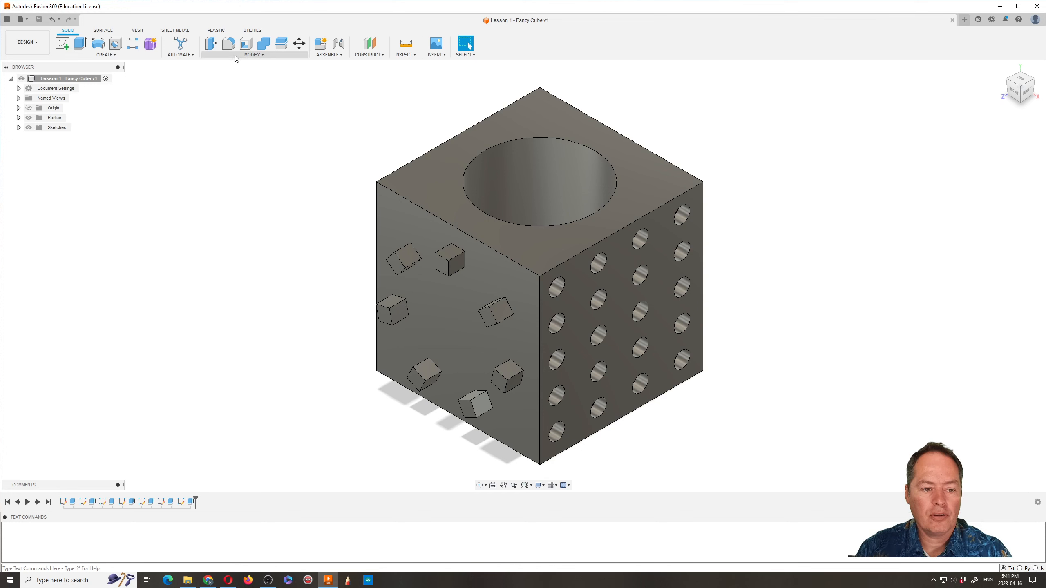
Step: Start a fillet on the four outer edges of the cube's top face, trying a 2 mm radius before setting 1 mm
{"action": "left_click", "coordinate": [253, 55]}
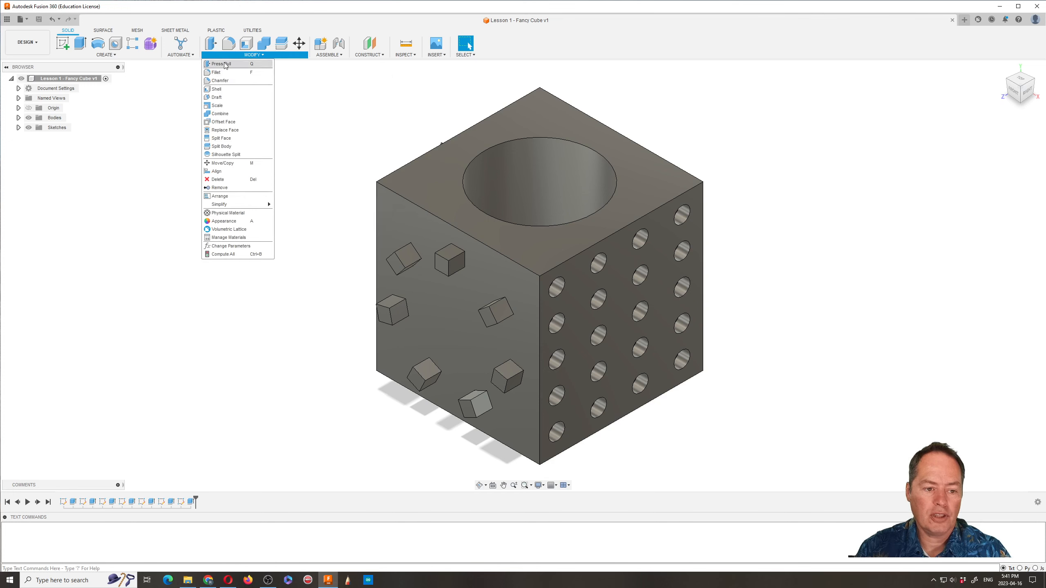
{"action": "left_click", "coordinate": [231, 46]}
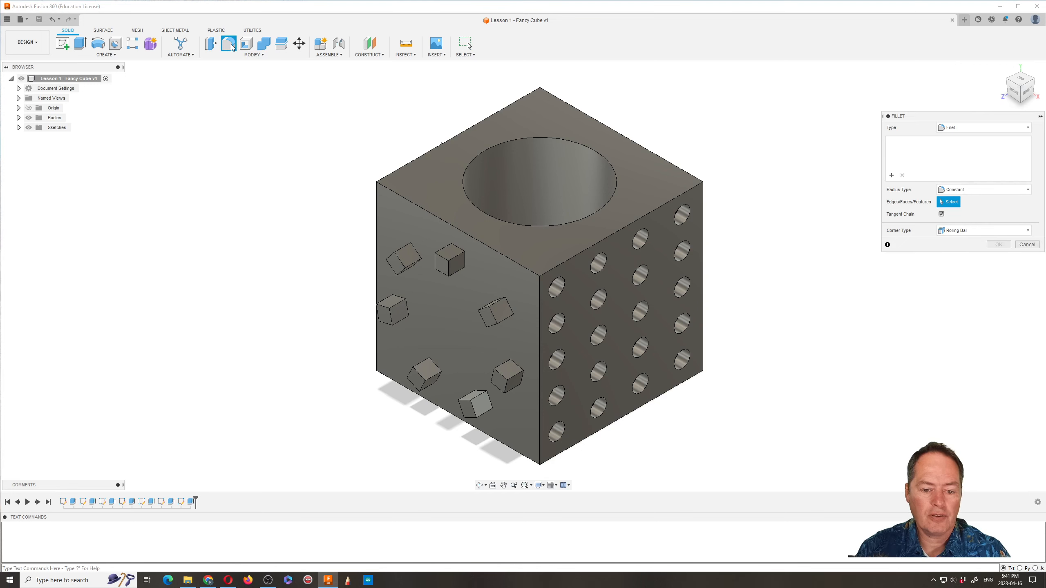
{"action": "left_click", "coordinate": [448, 224]}
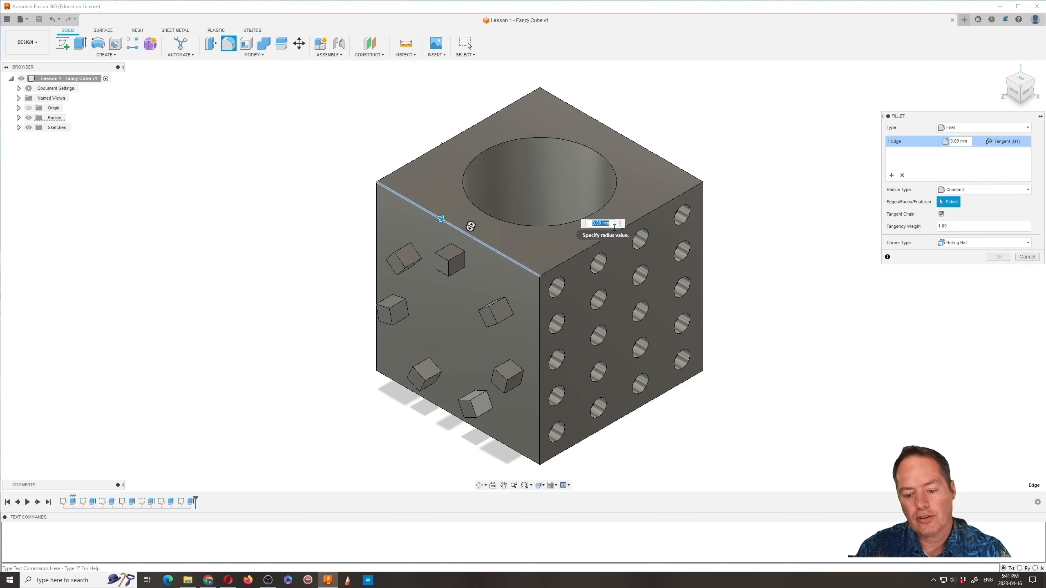
{"action": "left_click", "coordinate": [609, 235]}
{"action": "left_click", "coordinate": [652, 153]}
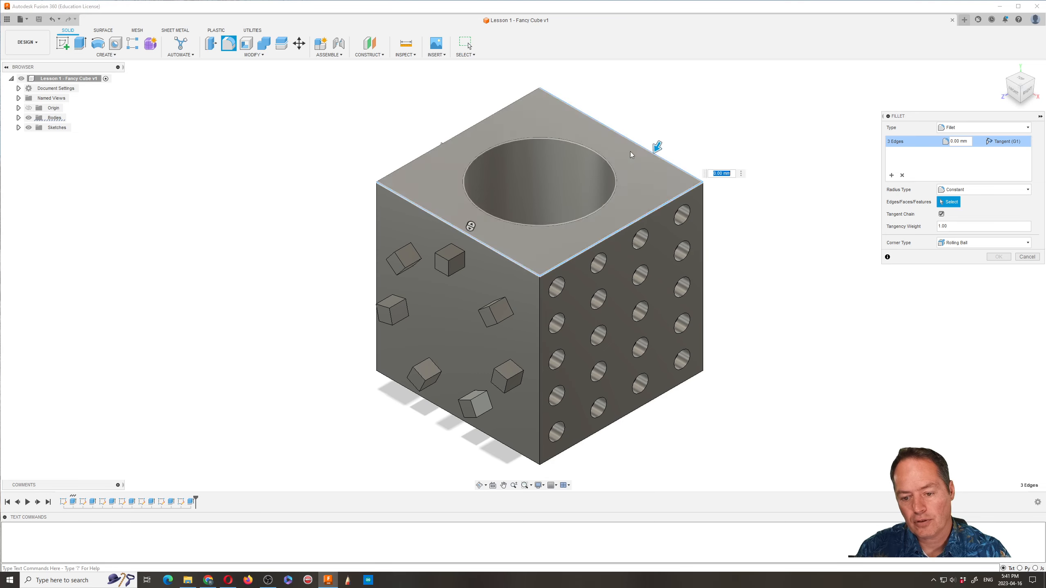
{"action": "left_click", "coordinate": [460, 134]}
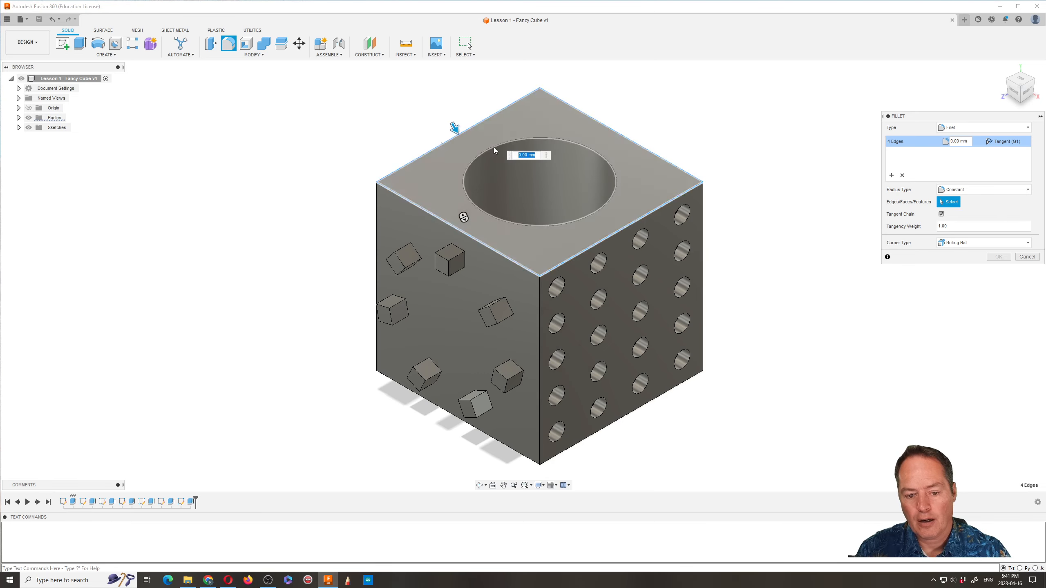
{"action": "left_click_drag", "start_coordinate": [960, 114], "coordinate": [851, 93]}
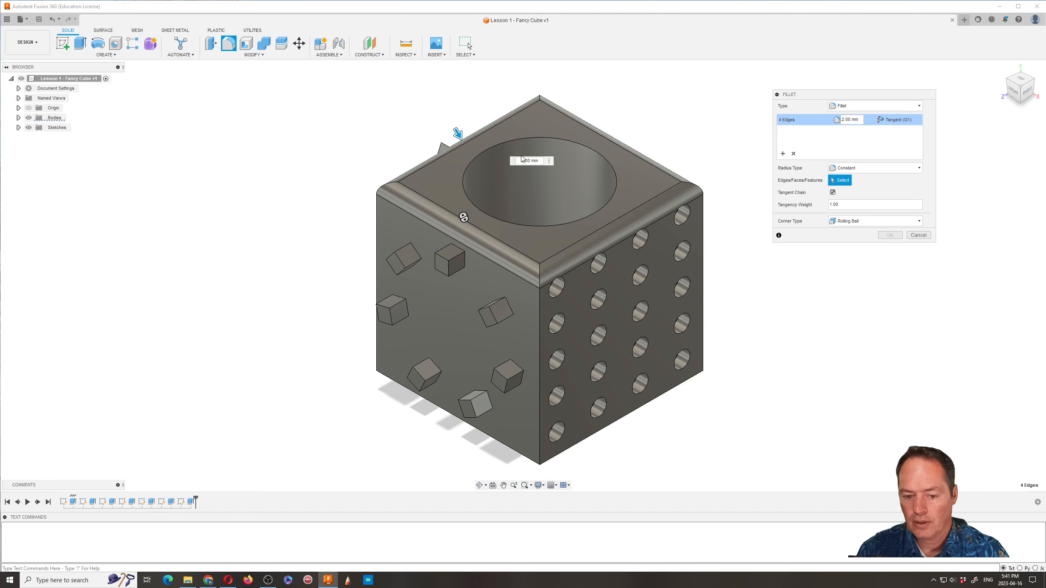
{"action": "type", "text": "2"}
{"action": "key", "text": "Return"}
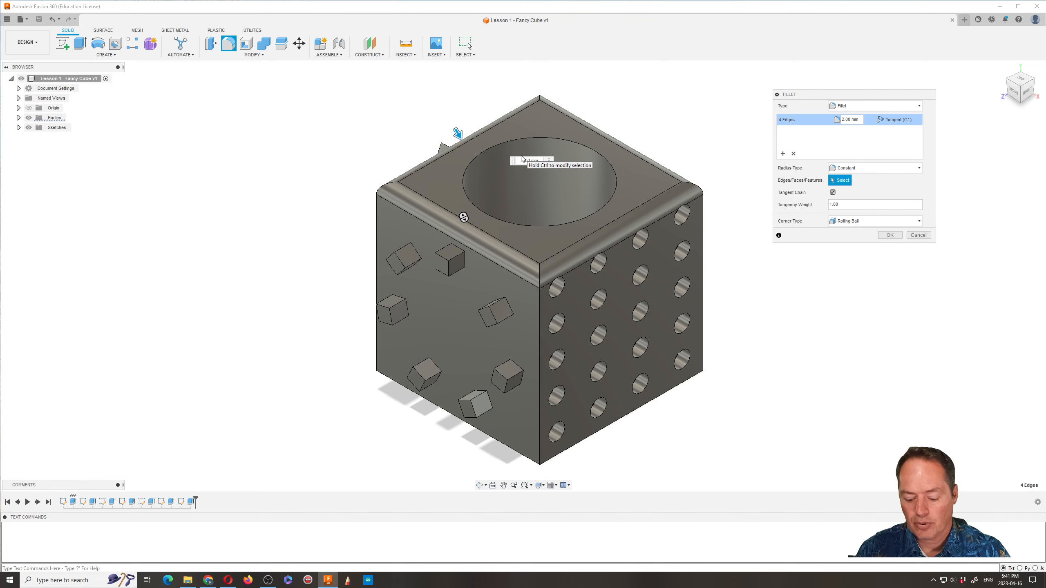
{"action": "type", "text": "1"}
{"action": "key", "text": "Return"}
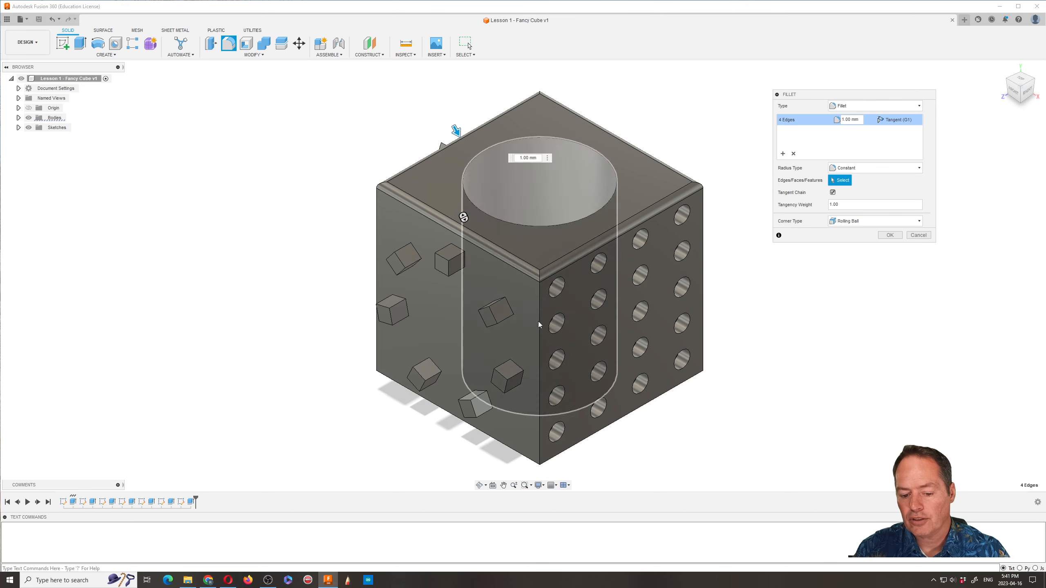
Step: Add a second fillet selection set containing the cube's four vertical edges and four bottom outer edges
{"action": "left_click", "coordinate": [783, 156]}
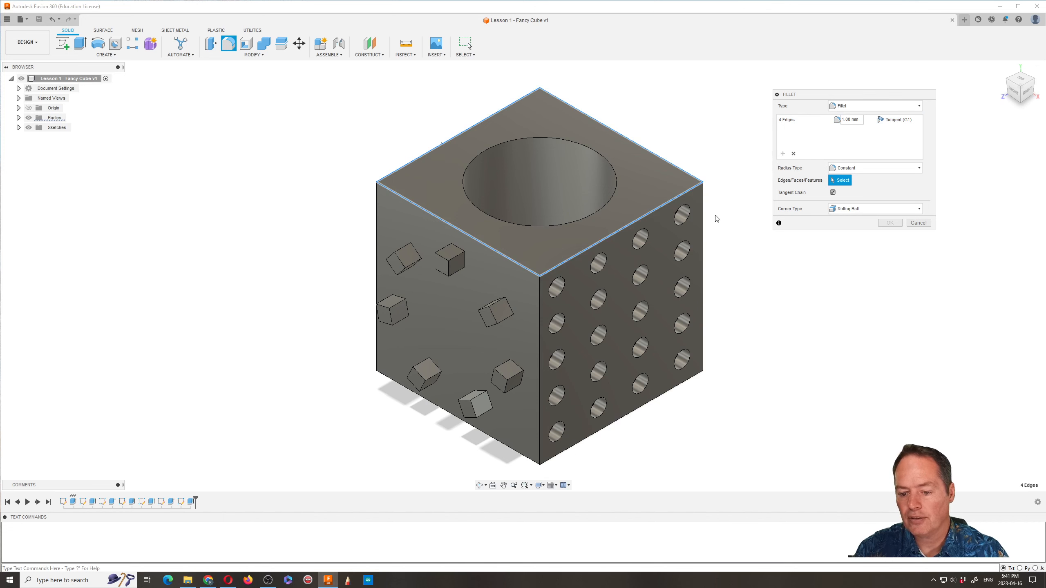
{"action": "left_click", "coordinate": [703, 220]}
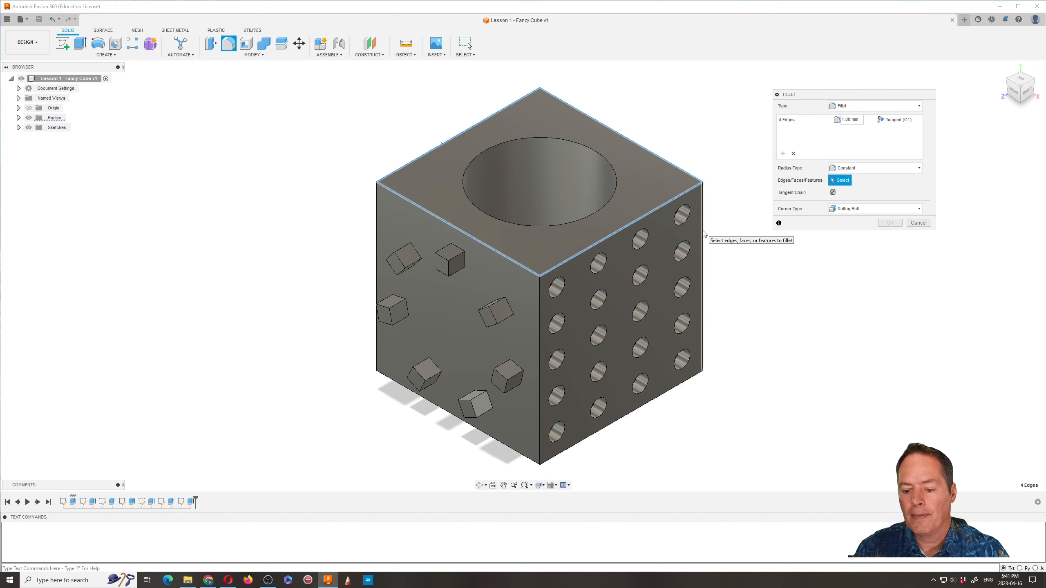
{"action": "left_click", "coordinate": [539, 325]}
{"action": "left_click", "coordinate": [377, 227]}
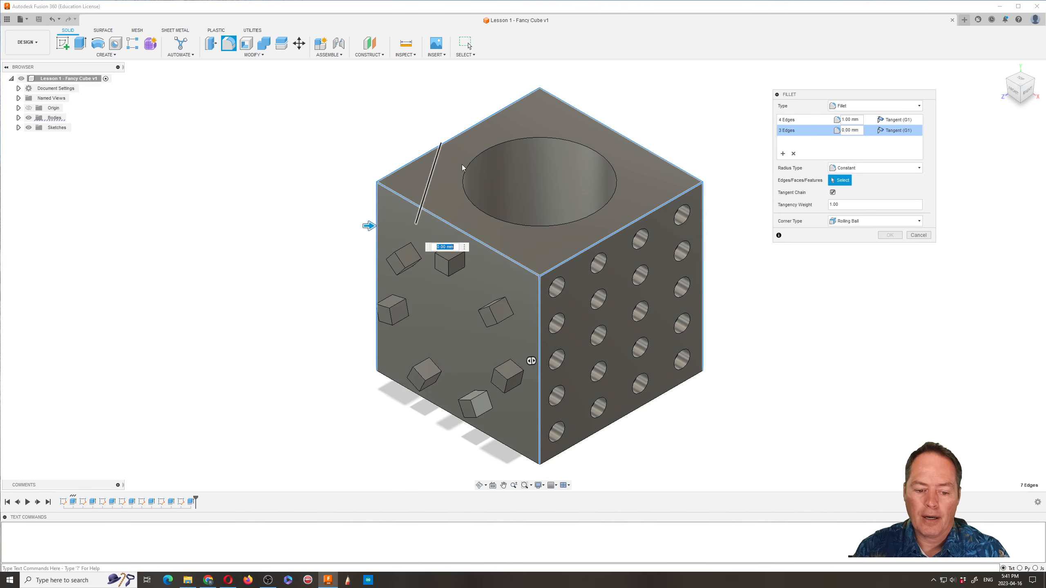
{"action": "left_click", "coordinate": [539, 118]}
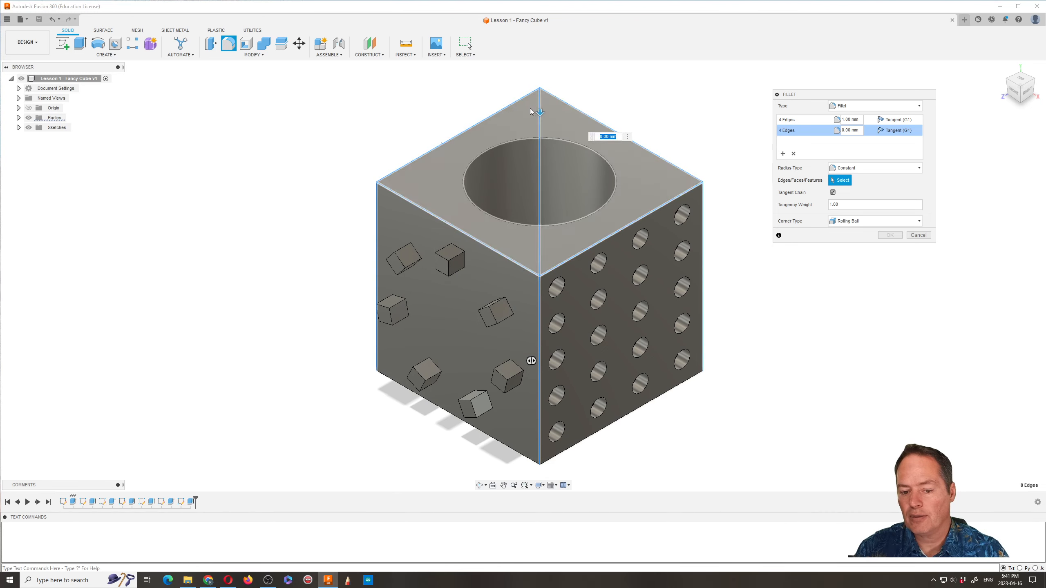
{"action": "left_click", "coordinate": [608, 426]}
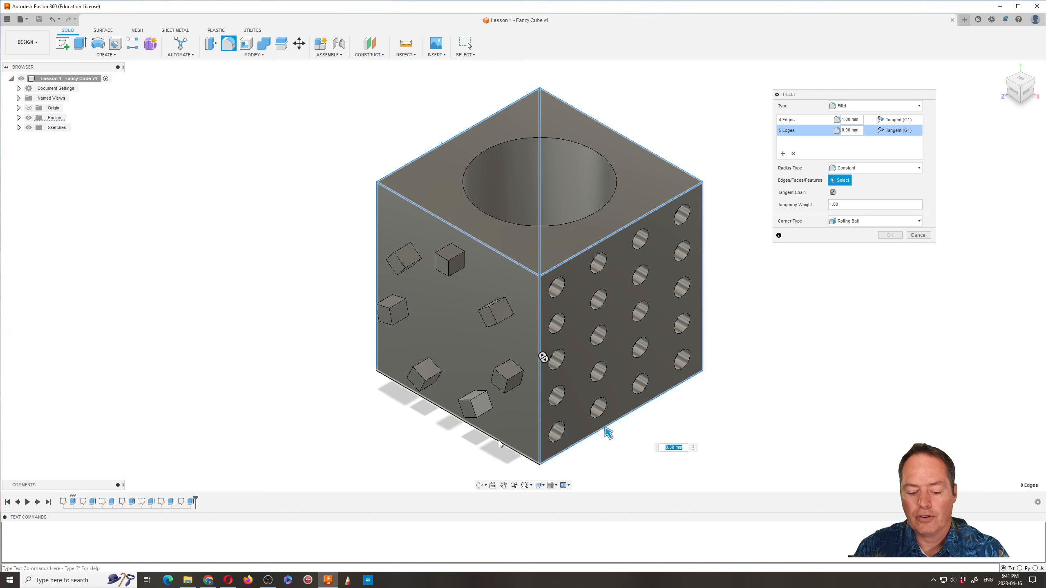
{"action": "left_click", "coordinate": [498, 441]}
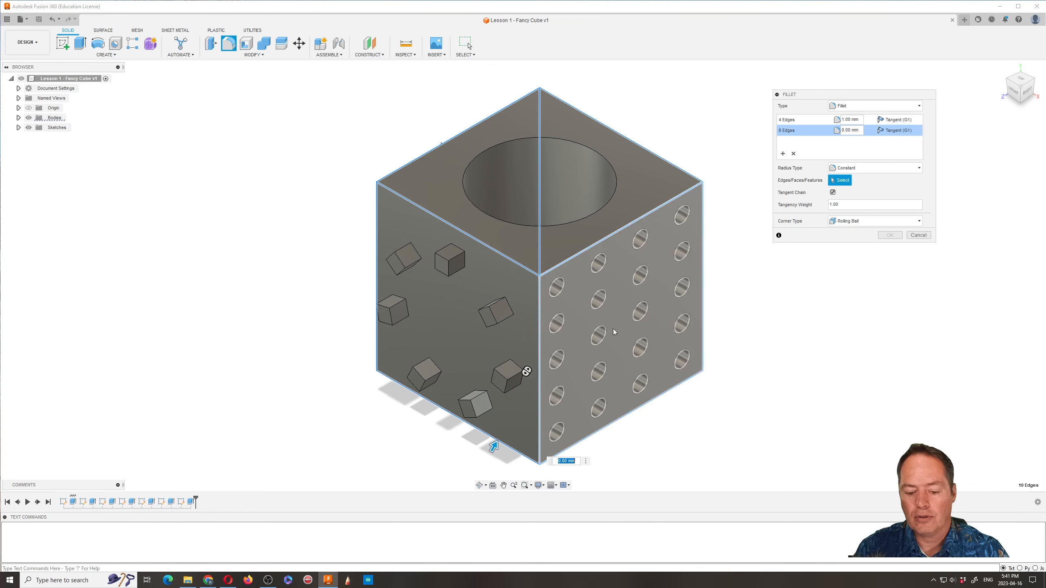
{"action": "left_click", "coordinate": [698, 369]}
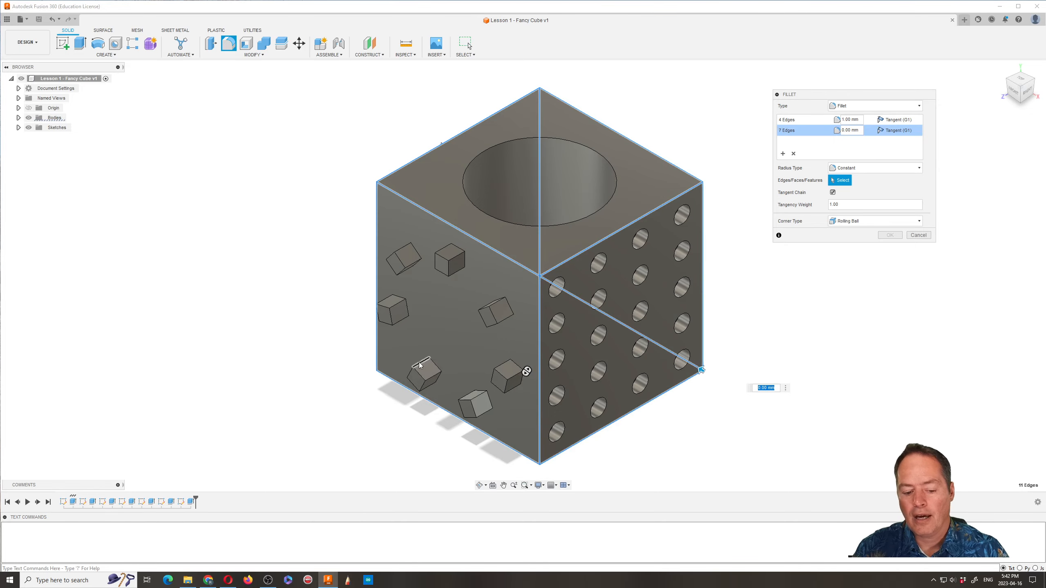
{"action": "left_click", "coordinate": [479, 485]}
{"action": "left_click_drag", "start_coordinate": [474, 462], "coordinate": [479, 392]}
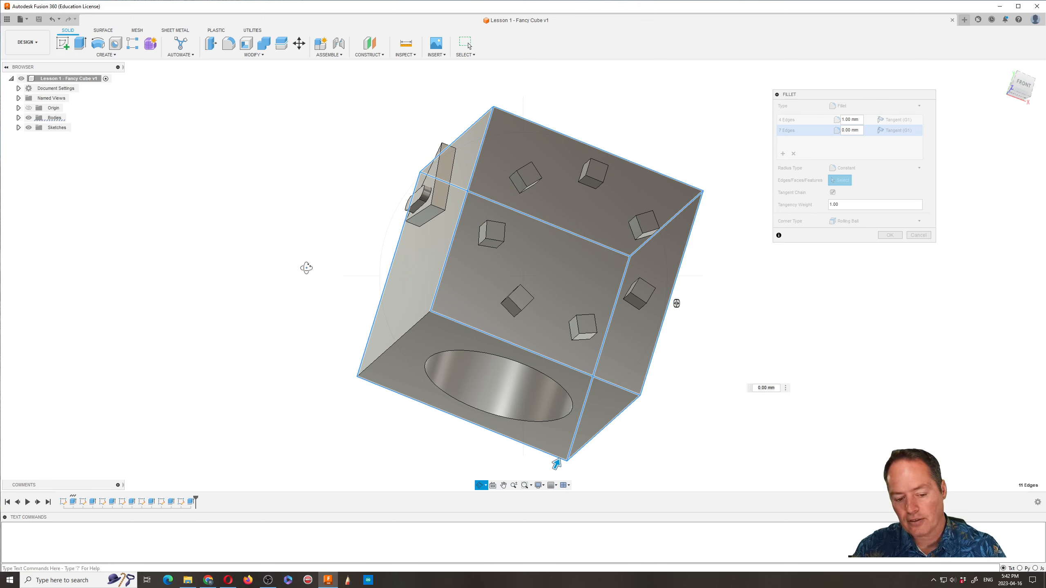
{"action": "key", "text": "Escape"}
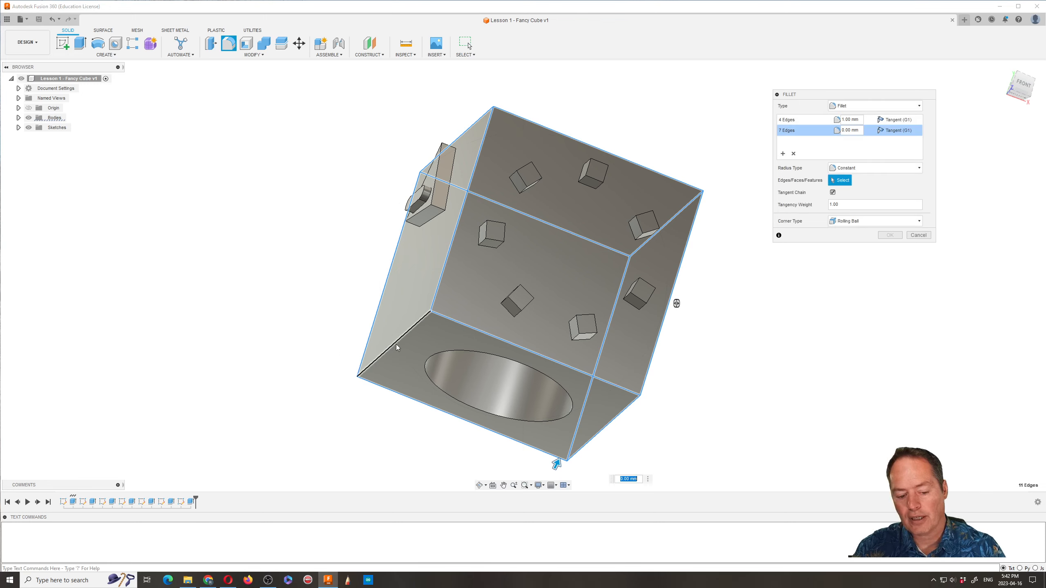
{"action": "left_click", "coordinate": [394, 344]}
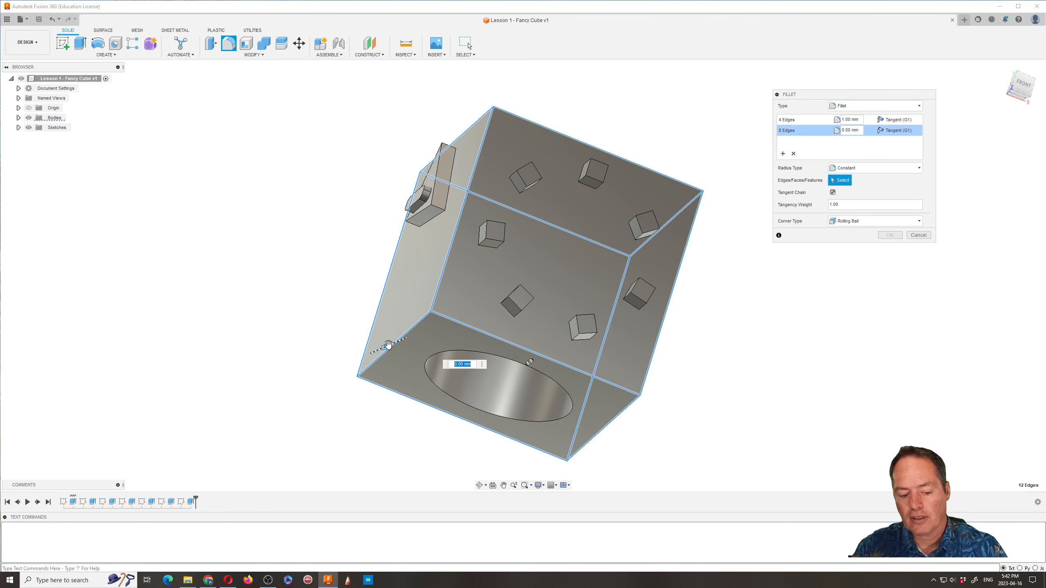
Step: Set the second edge set's radius to 1 mm, keep the Constant radius type and apply the fillet
{"action": "left_click_drag", "start_coordinate": [388, 347], "coordinate": [392, 345]}
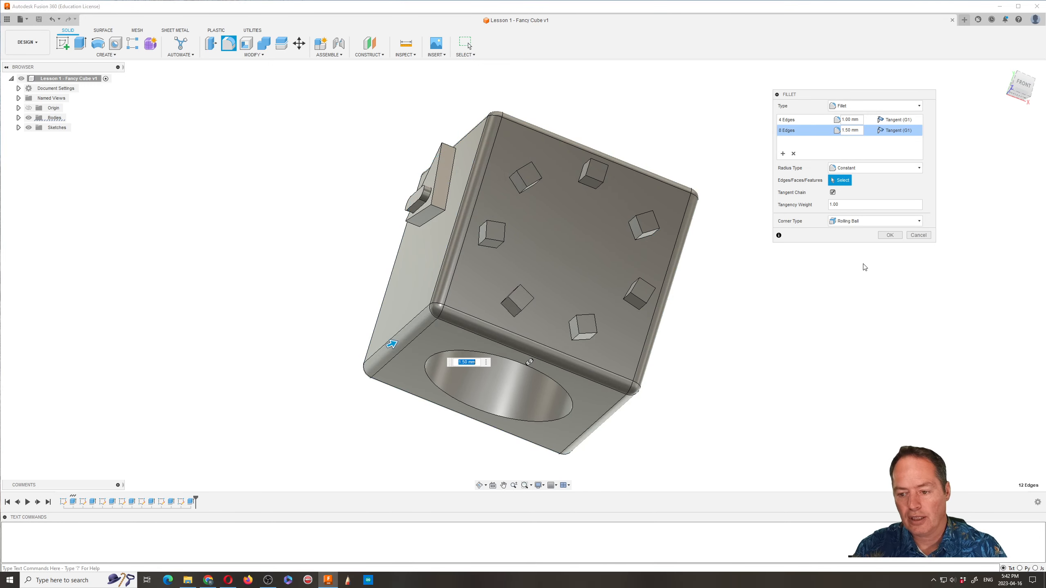
{"action": "type", "text": "1"}
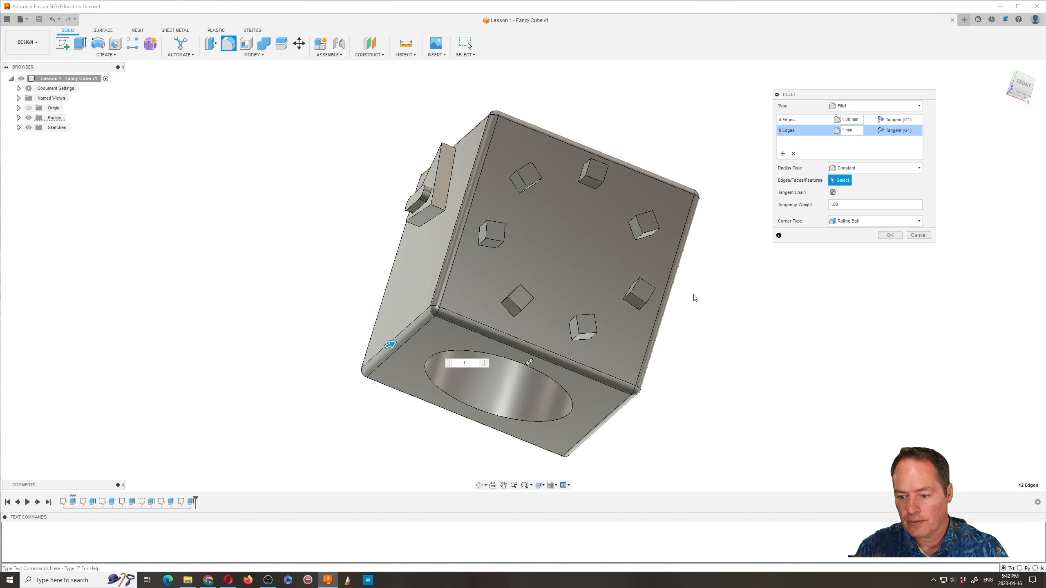
{"action": "type", "text": "."}
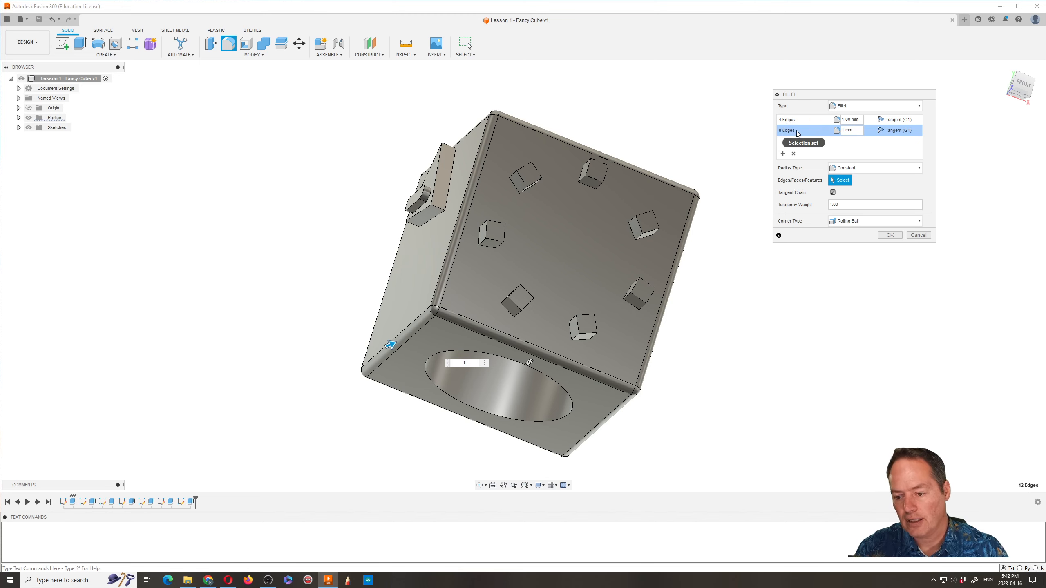
{"action": "key", "text": "BackSpace"}
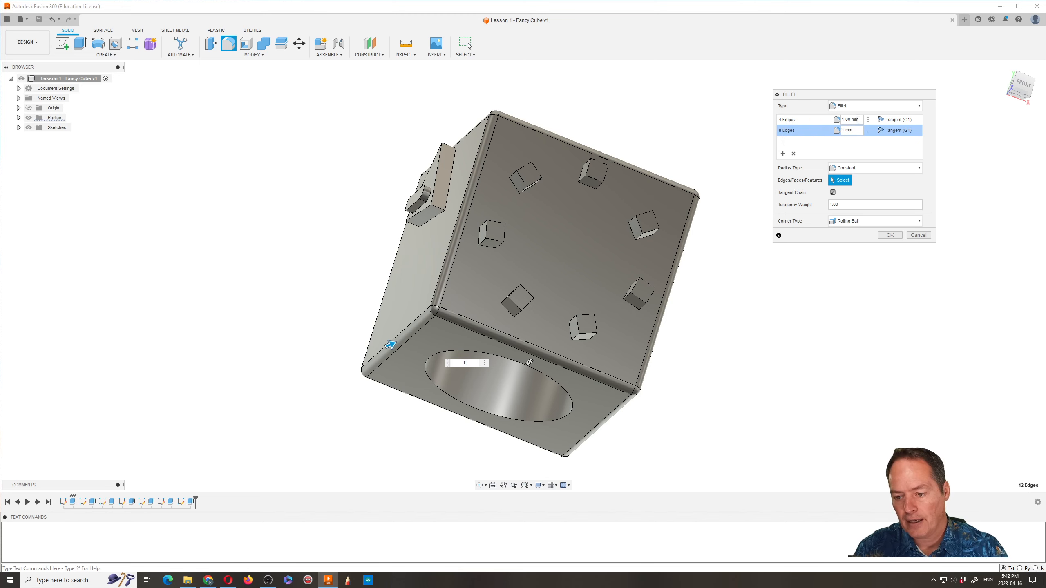
{"action": "type", "text": "."}
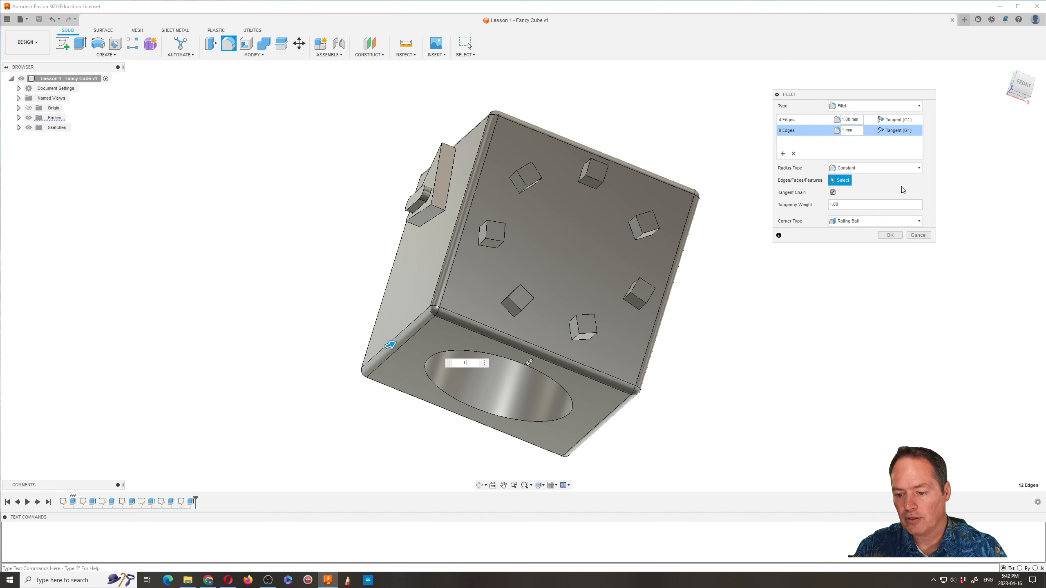
{"action": "left_click", "coordinate": [919, 169]}
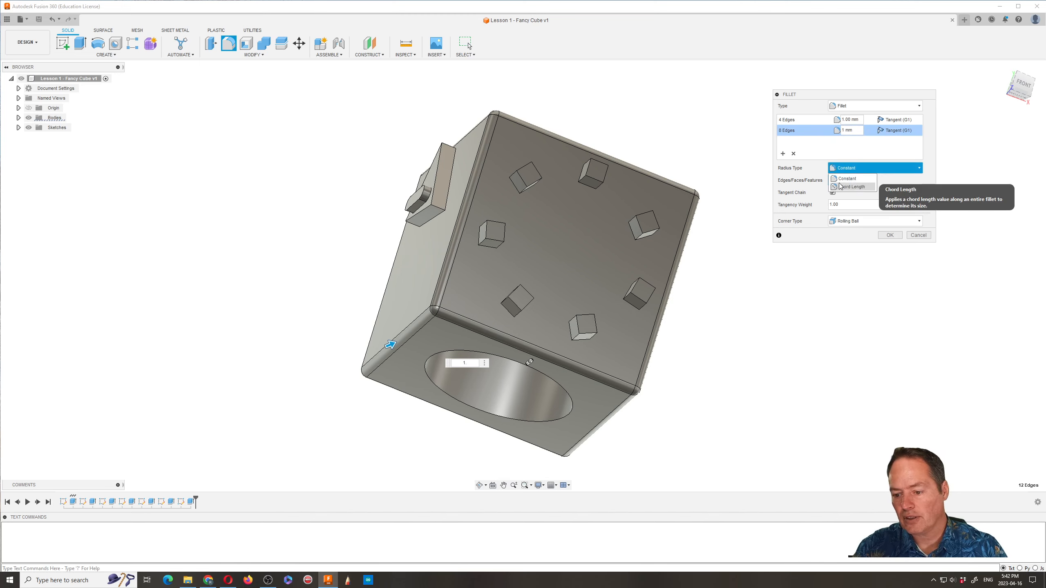
{"action": "left_click", "coordinate": [899, 169]}
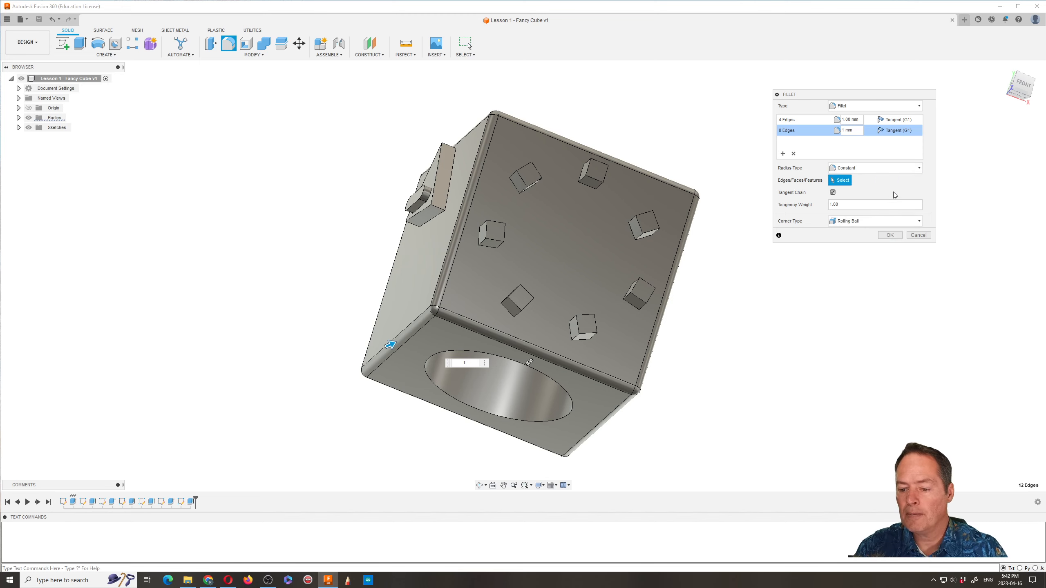
{"action": "left_click", "coordinate": [891, 235]}
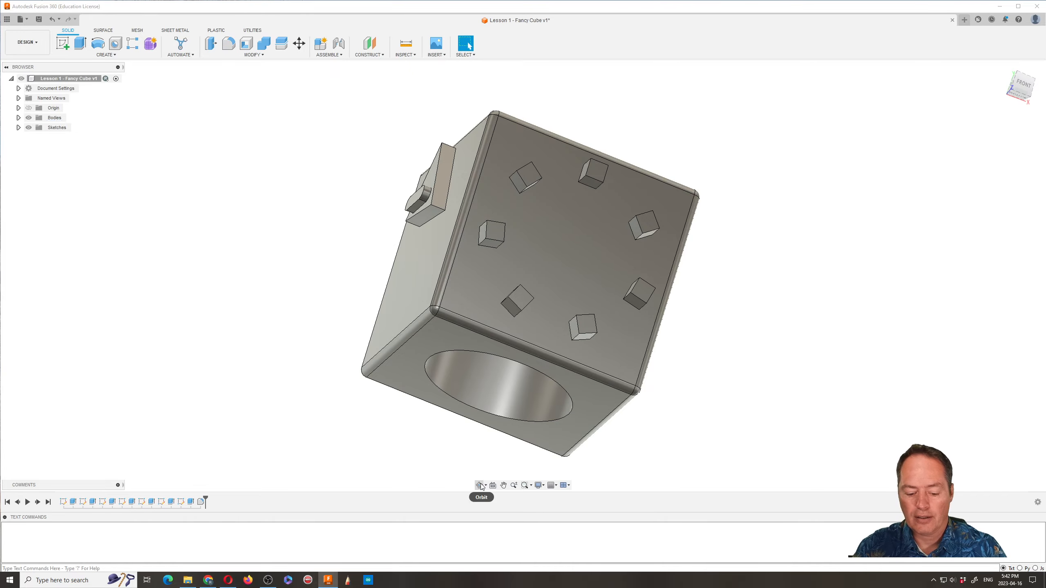
Step: Chamfer the large hole's circular edge on the cube's bottom face with a 2 mm equal distance
{"action": "left_click", "coordinate": [481, 486]}
{"action": "left_click_drag", "start_coordinate": [489, 393], "coordinate": [417, 291]}
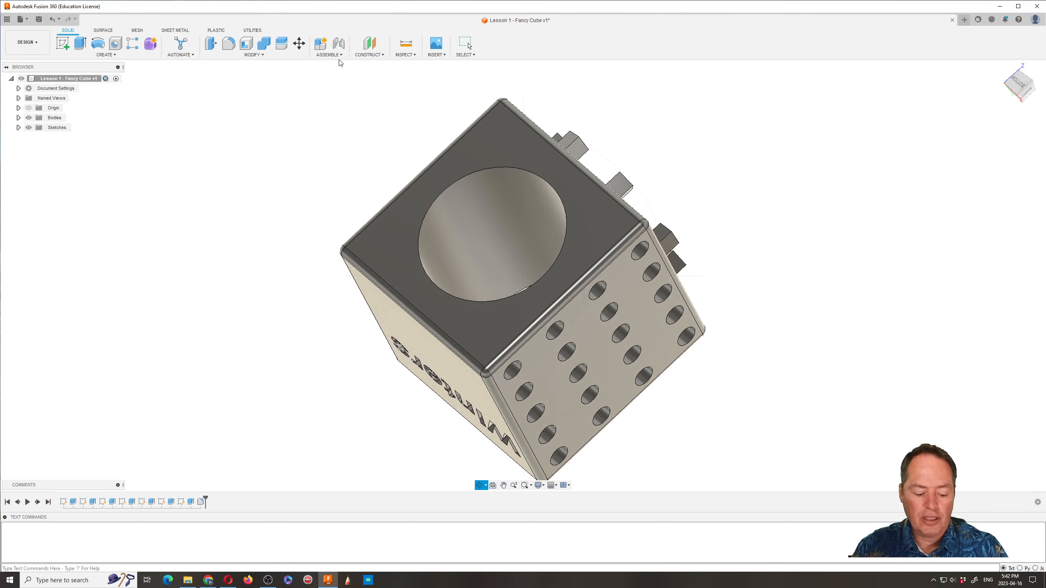
{"action": "key", "text": "Escape"}
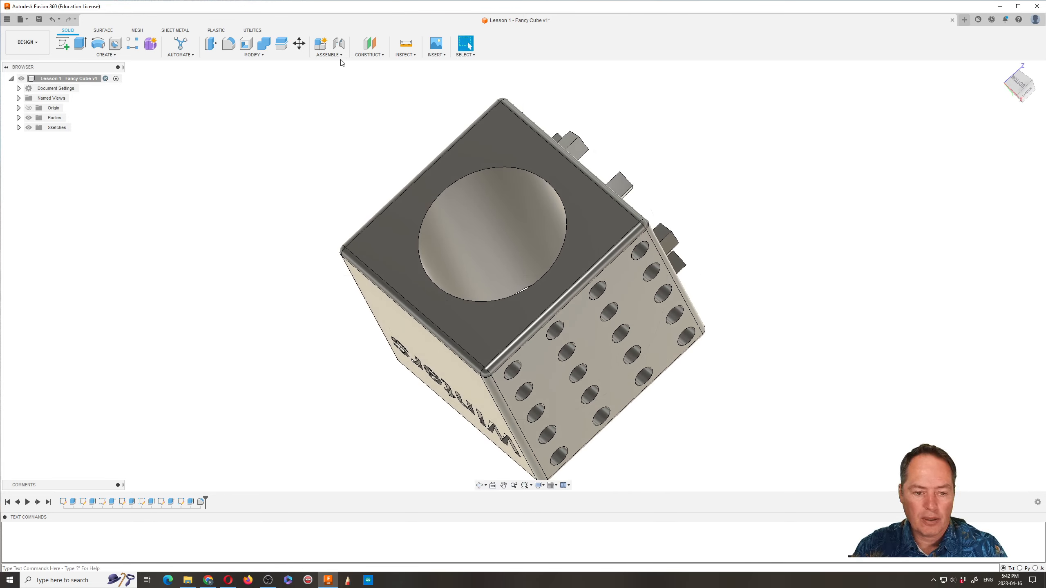
{"action": "left_click", "coordinate": [262, 54]}
{"action": "left_click", "coordinate": [226, 81]}
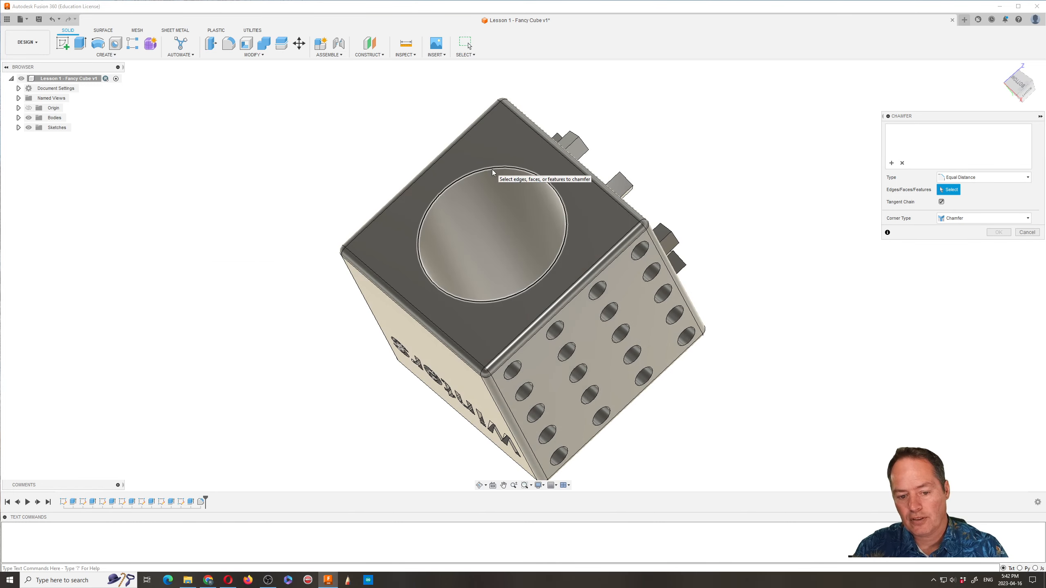
{"action": "left_click", "coordinate": [493, 170]}
{"action": "type", "text": "2"}
{"action": "key", "text": "Return"}
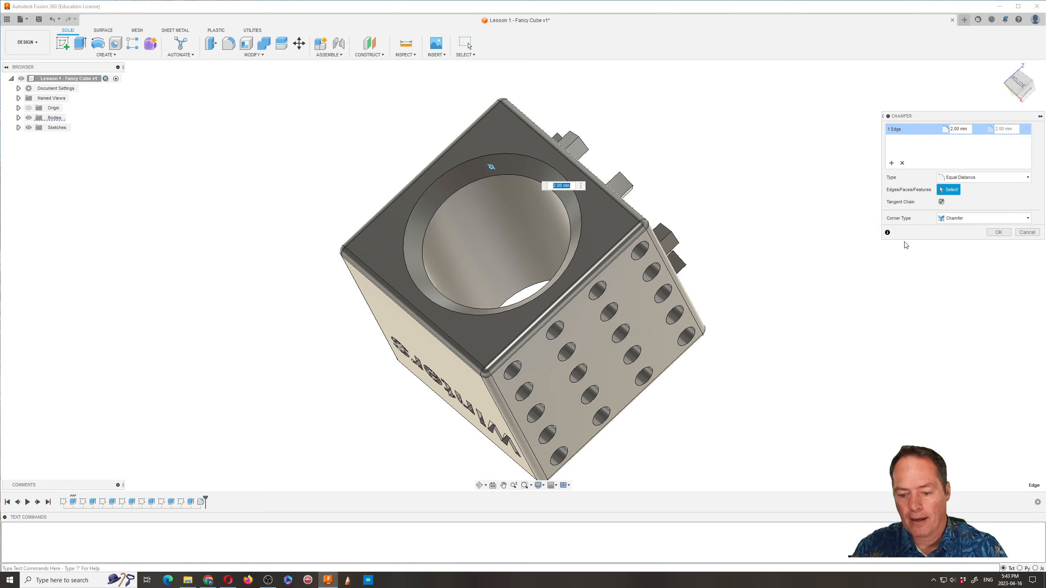
{"action": "left_click", "coordinate": [998, 232]}
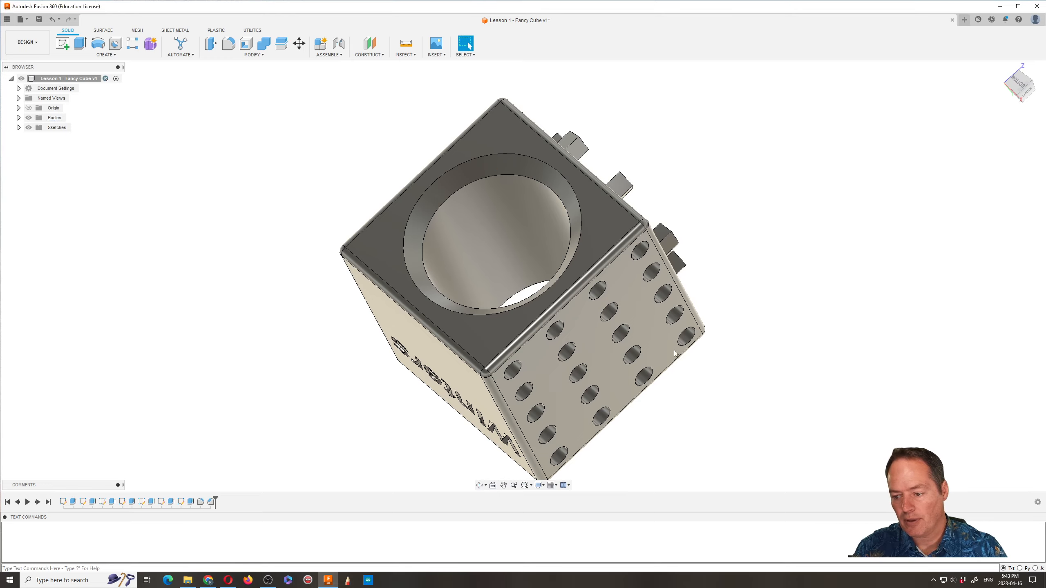
Step: Start an equal-distance chamfer of 0.5 mm on the raised triangle's three outer face edges and the outline of the slot shape on it
{"action": "left_click", "coordinate": [480, 488]}
{"action": "left_click_drag", "start_coordinate": [532, 437], "coordinate": [551, 234]}
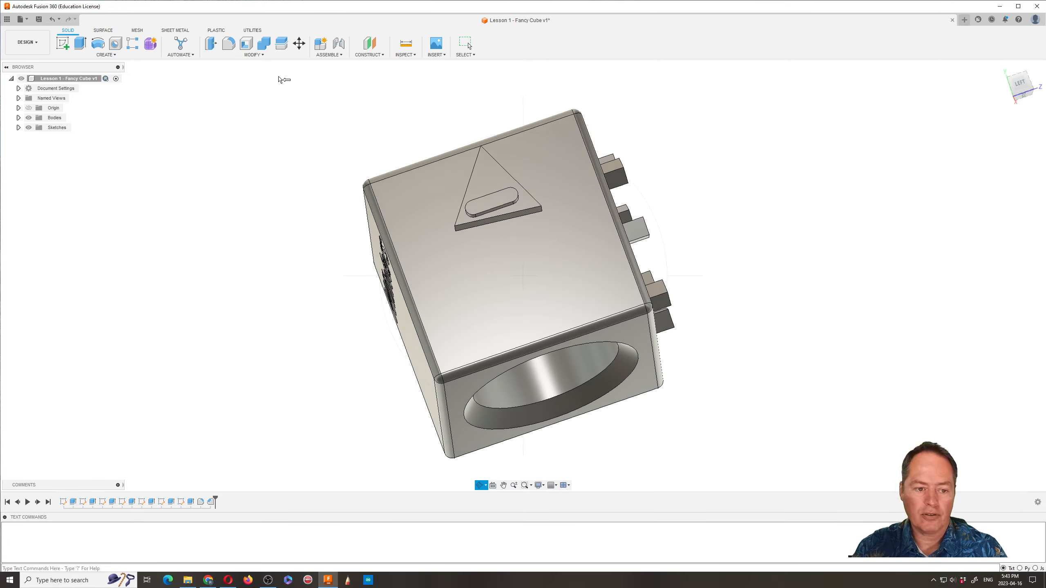
{"action": "key", "text": "Escape"}
{"action": "left_click", "coordinate": [260, 56]}
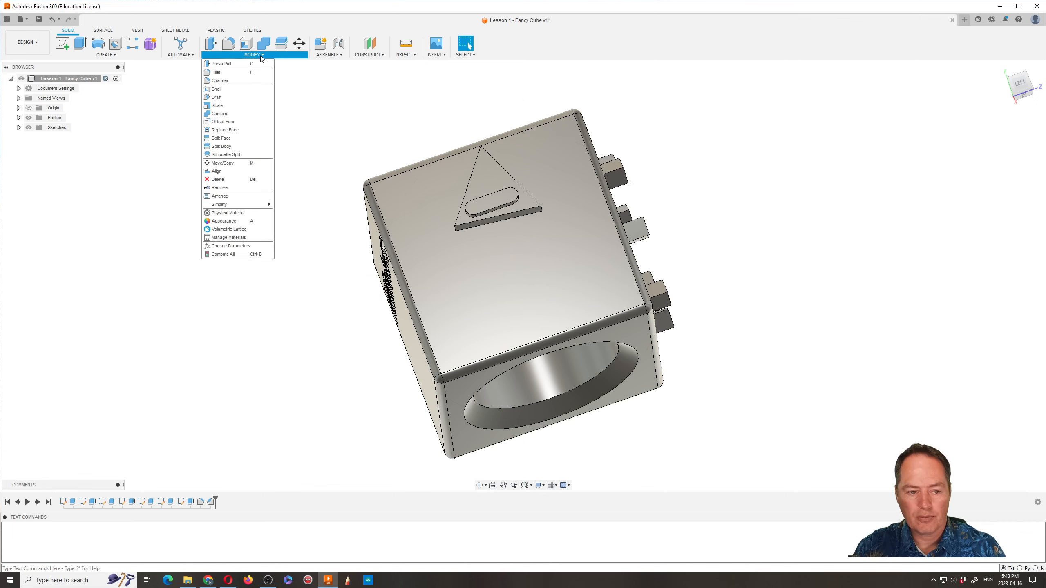
{"action": "left_click", "coordinate": [231, 80]}
{"action": "left_click", "coordinate": [499, 166]}
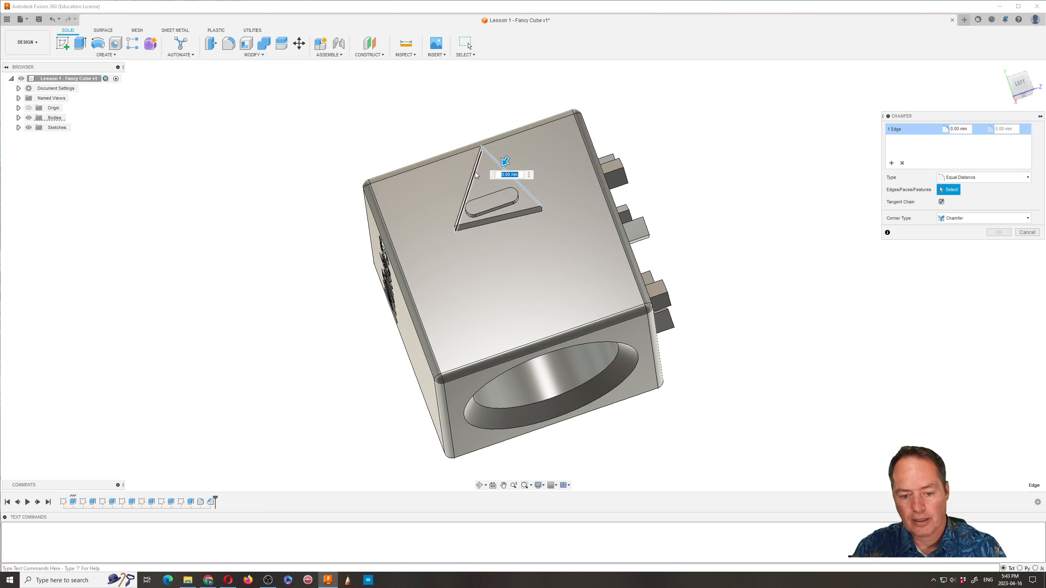
{"action": "left_click", "coordinate": [476, 176]}
{"action": "left_click", "coordinate": [495, 214]}
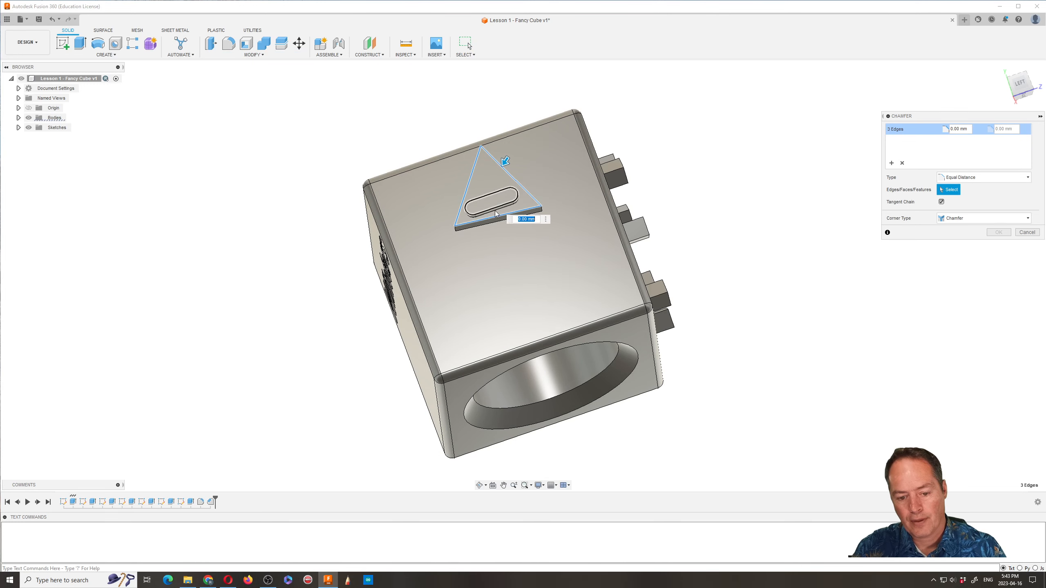
{"action": "left_click", "coordinate": [495, 212]}
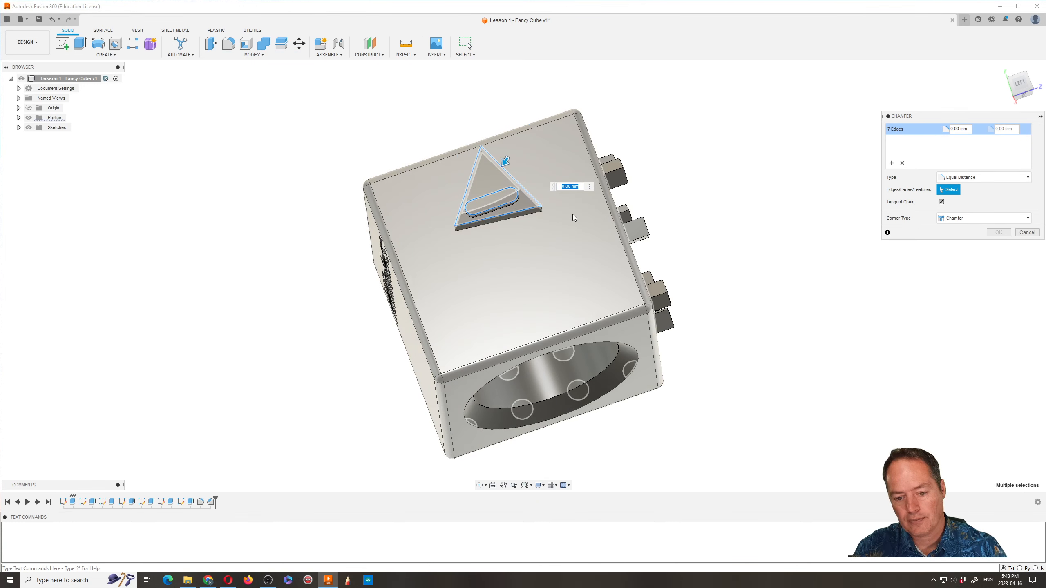
{"action": "type", "text": ".5"}
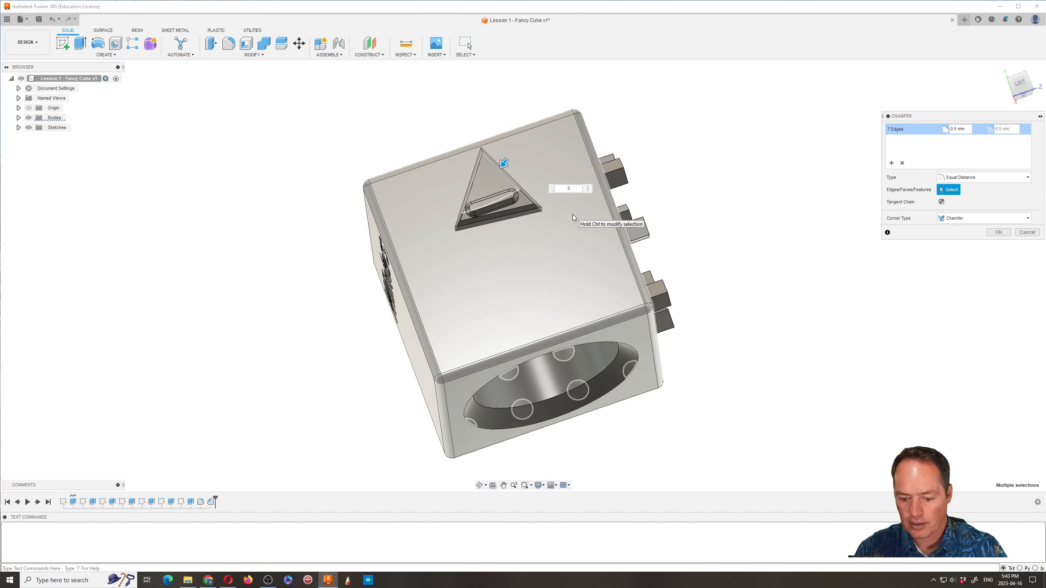
{"action": "left_click", "coordinate": [479, 485]}
{"action": "left_click_drag", "start_coordinate": [483, 343], "coordinate": [514, 368]}
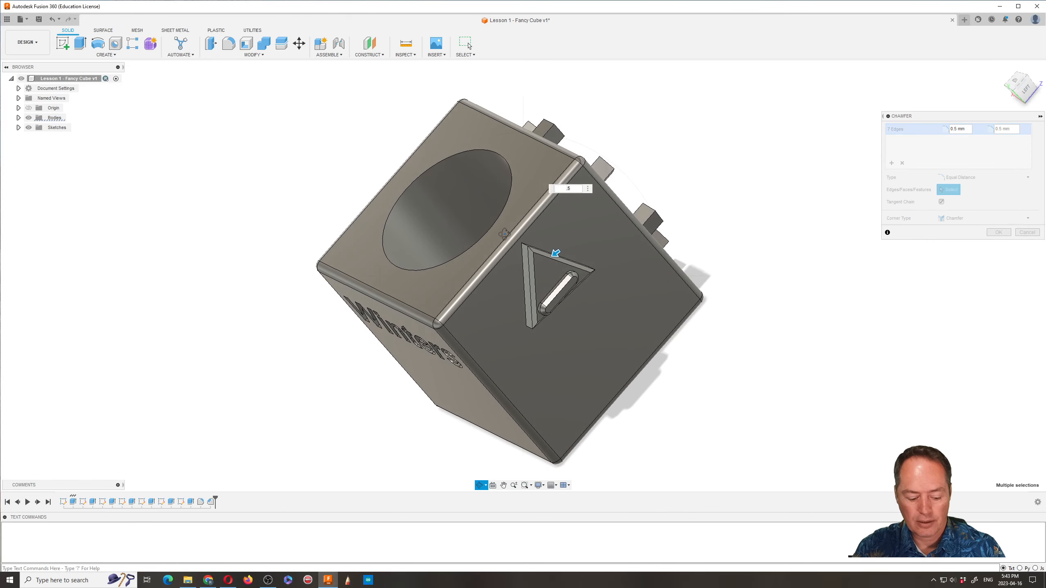
{"action": "key", "text": "Escape"}
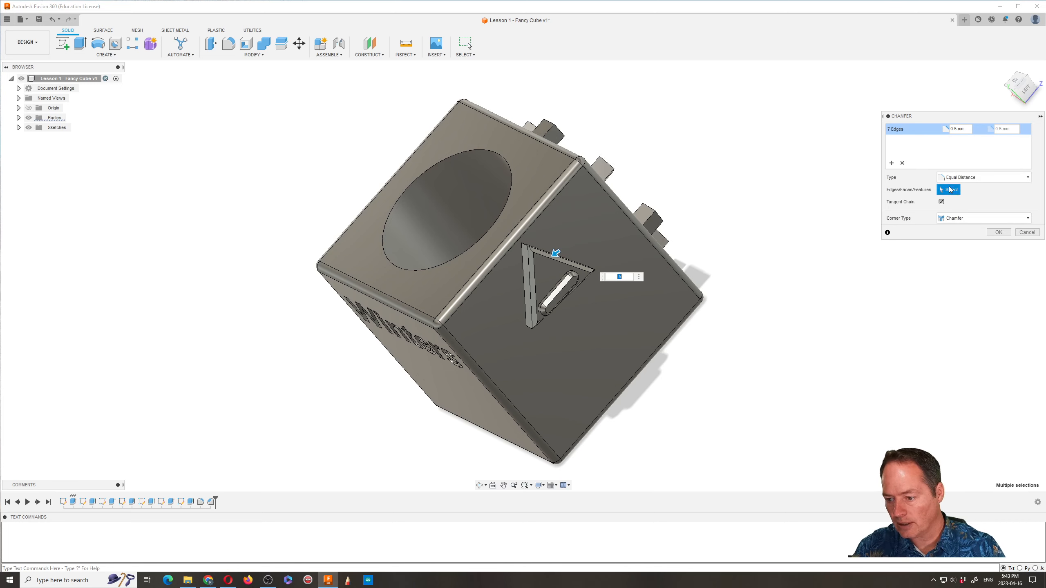
Step: Add a second chamfer set for the large hole's edge on the top face, set it to 0.5 mm and apply the chamfer
{"action": "left_click", "coordinate": [891, 165]}
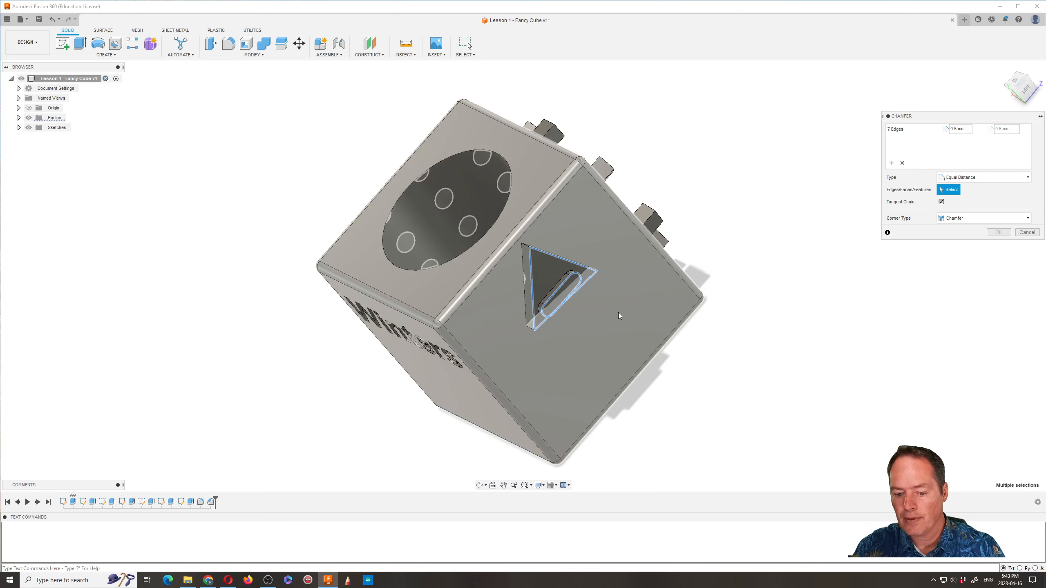
{"action": "left_click", "coordinate": [500, 219]}
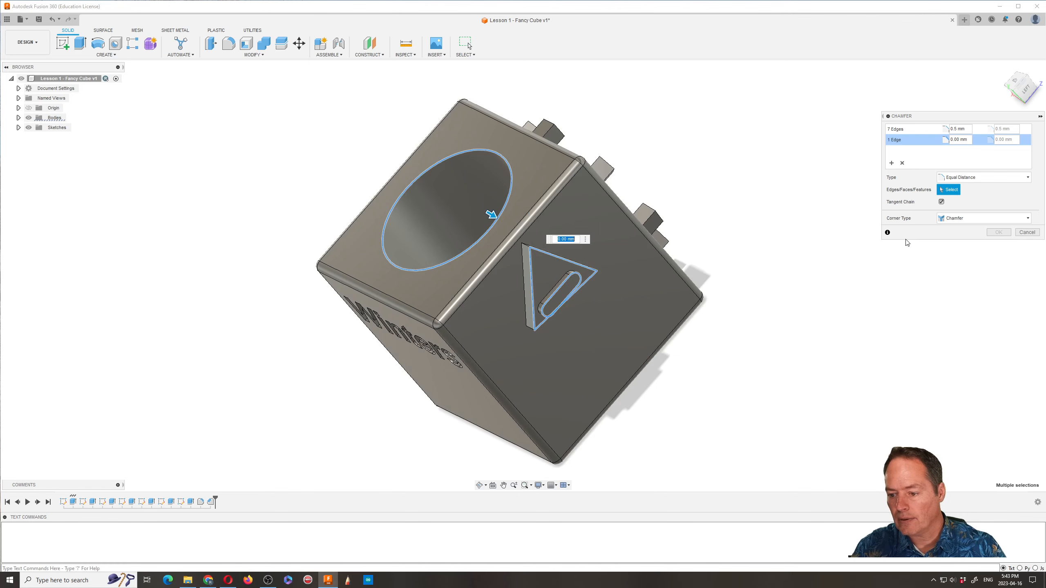
{"action": "type", "text": ".5"}
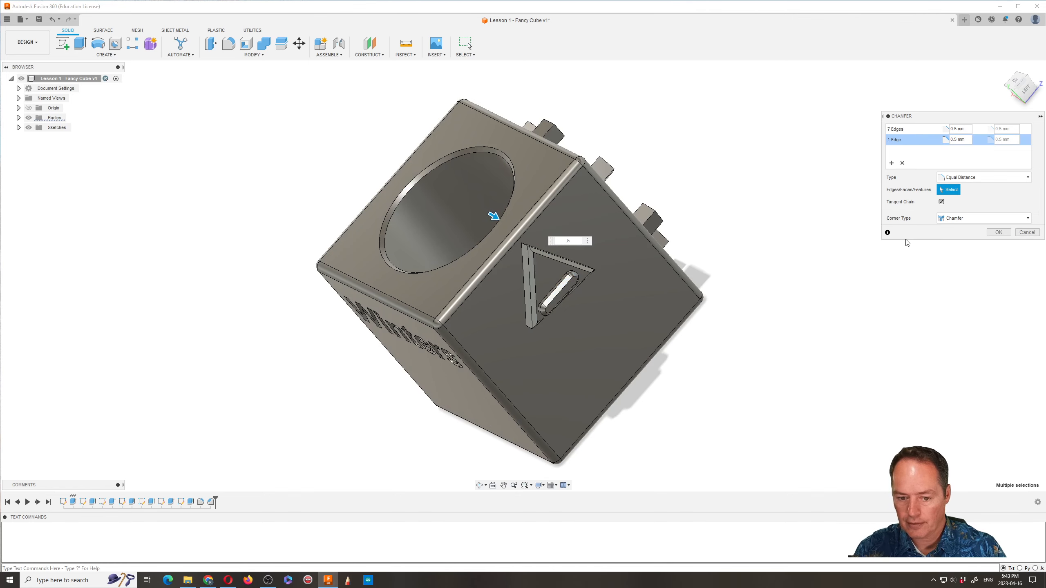
{"action": "left_click", "coordinate": [999, 232]}
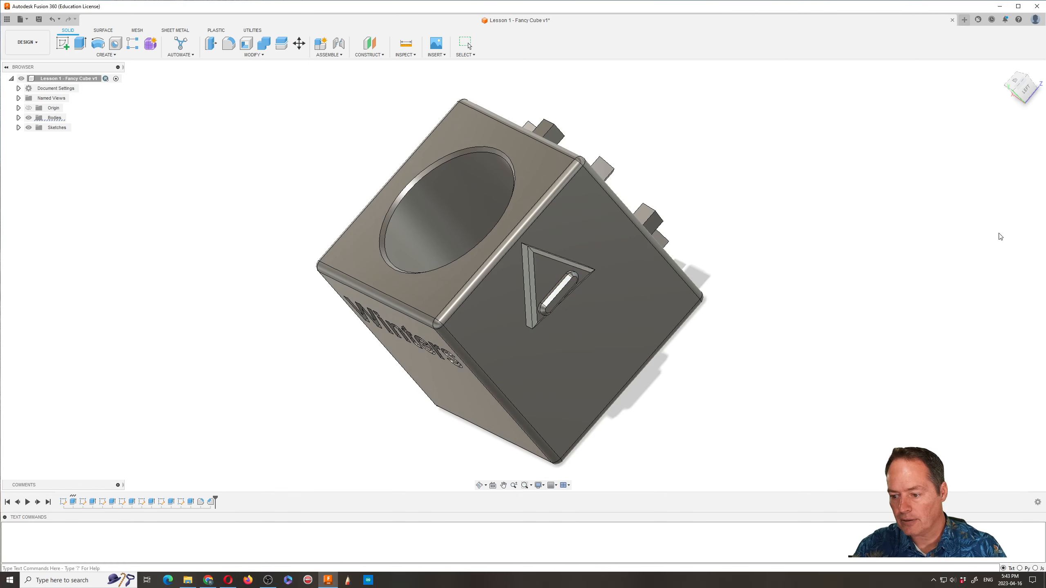
Step: Save a new version of the fancy cube design, keeping the default version description
{"action": "left_click", "coordinate": [479, 486]}
{"action": "left_click_drag", "start_coordinate": [484, 395], "coordinate": [561, 343]}
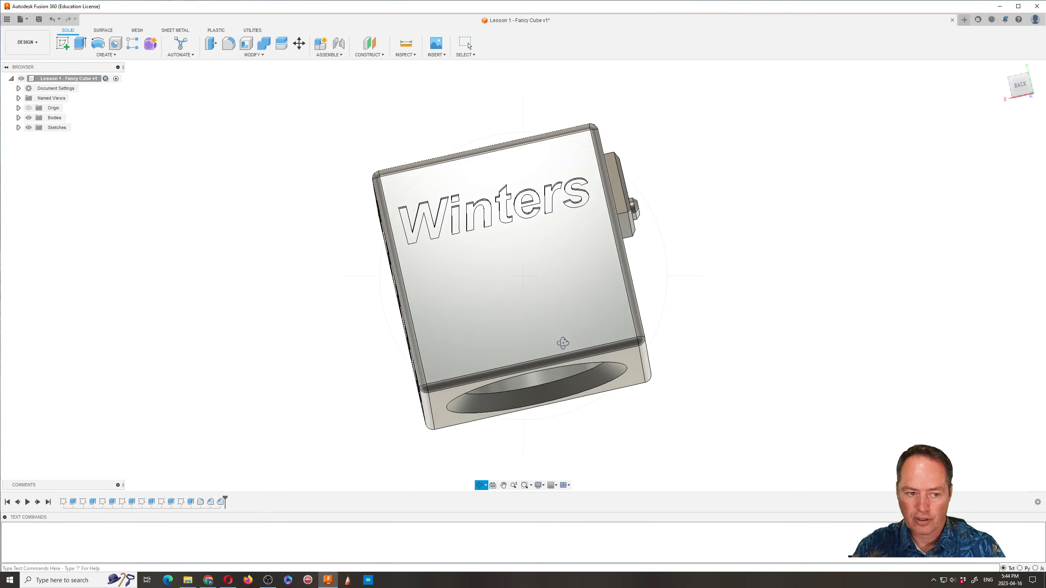
{"action": "left_click_drag", "start_coordinate": [506, 271], "coordinate": [543, 290]}
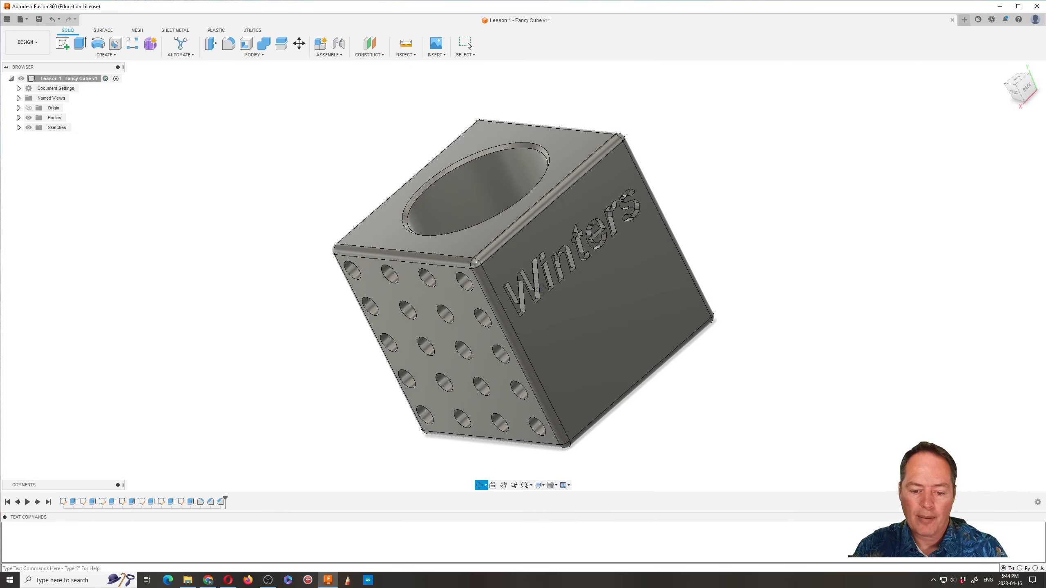
{"action": "left_click", "coordinate": [39, 19]}
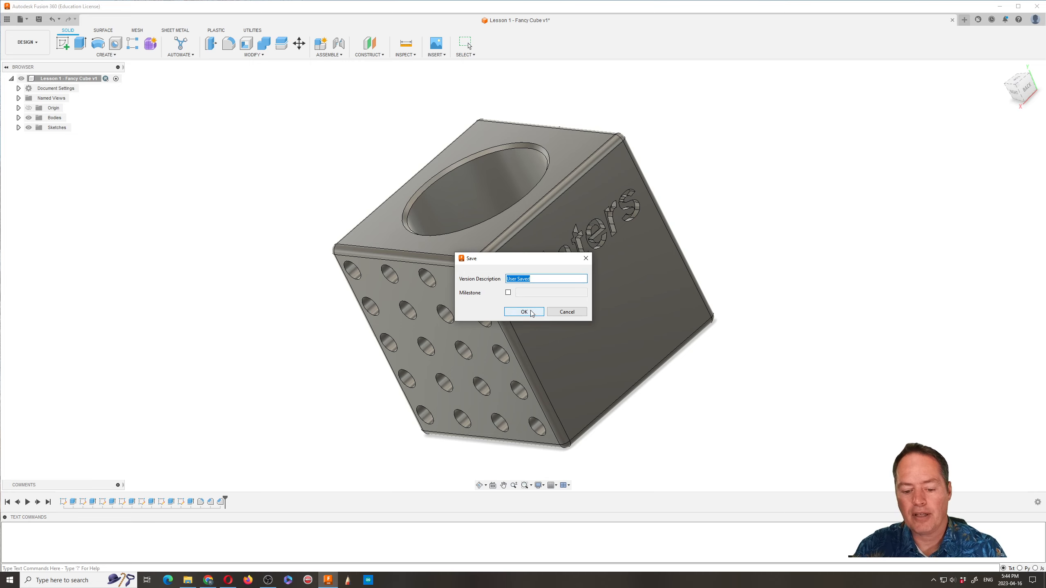
{"action": "left_click", "coordinate": [531, 312]}
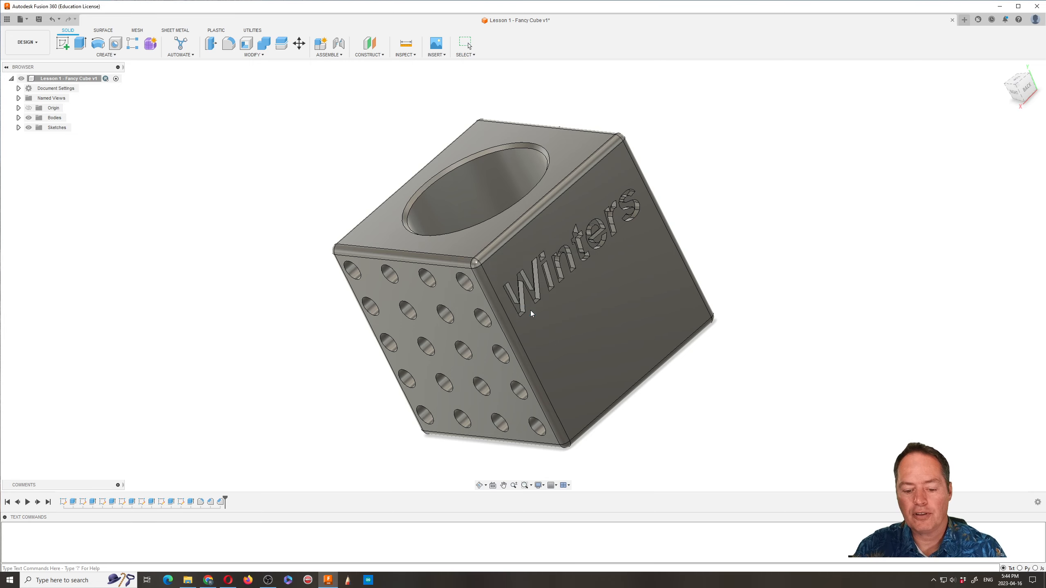
Step: Browse to the "Grade 9 Fusion Lessons" project and look at the version history of "Lesson 1 - Fancy Cube"
{"action": "left_click", "coordinate": [7, 20]}
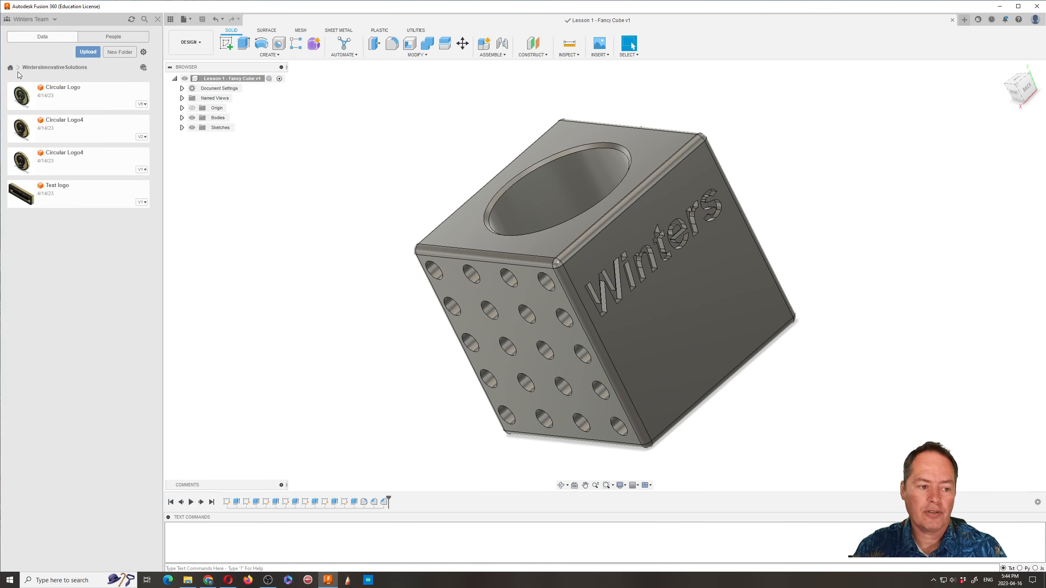
{"action": "left_click", "coordinate": [10, 68]}
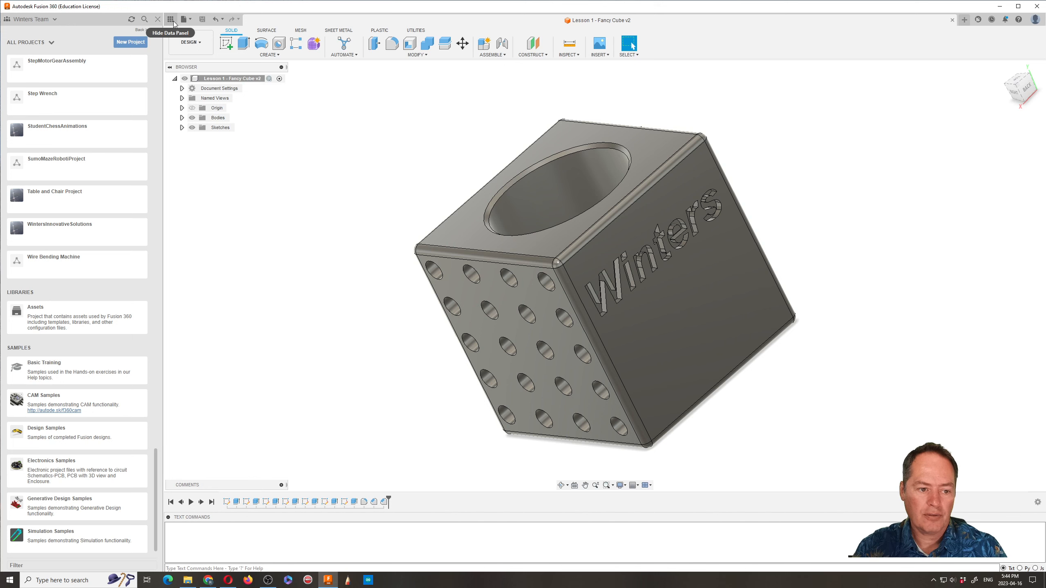
{"action": "left_click_drag", "start_coordinate": [157, 461], "coordinate": [143, 283]}
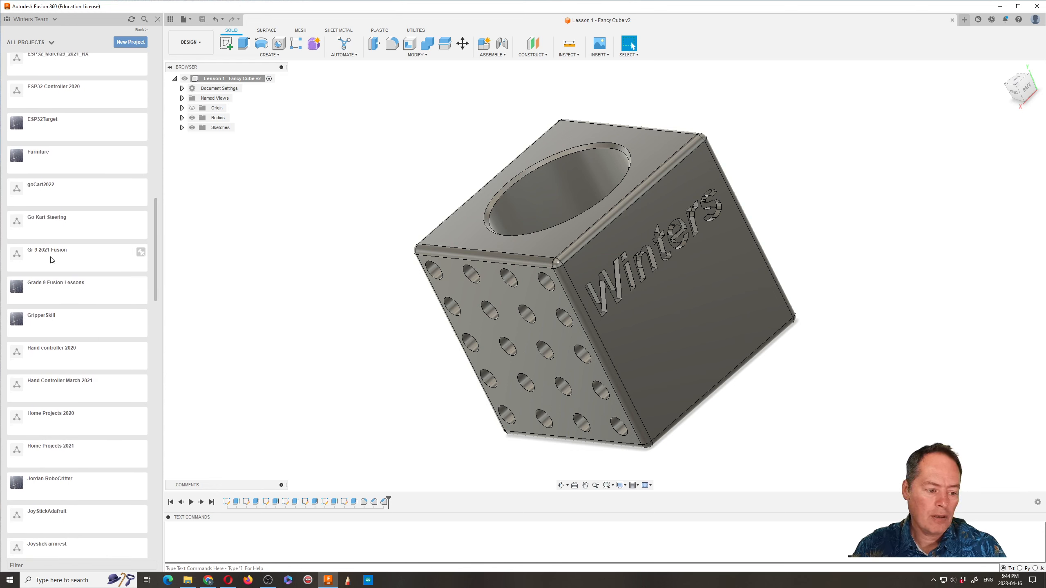
{"action": "left_click", "coordinate": [51, 287]}
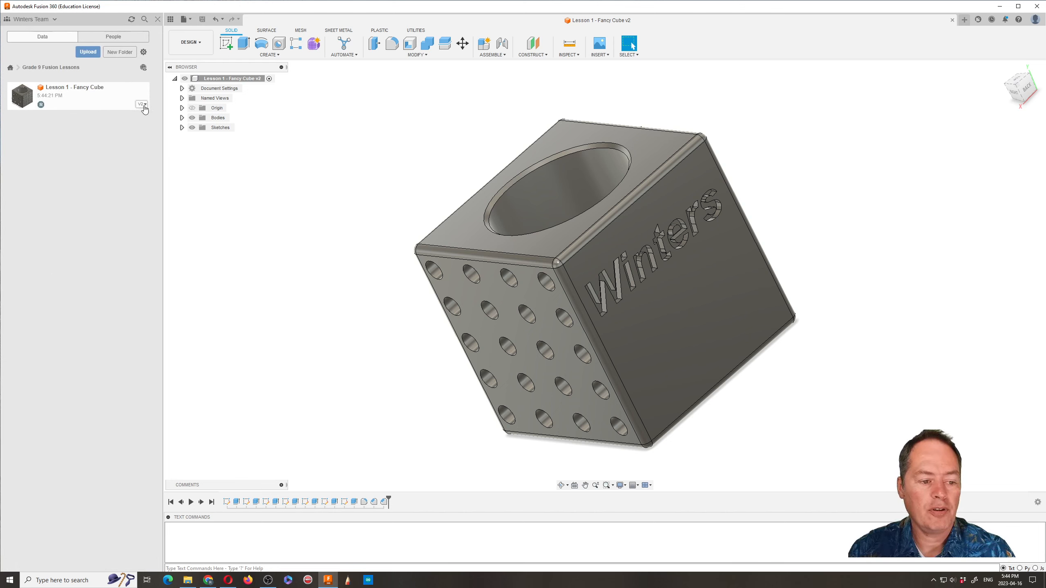
{"action": "left_click", "coordinate": [129, 104]}
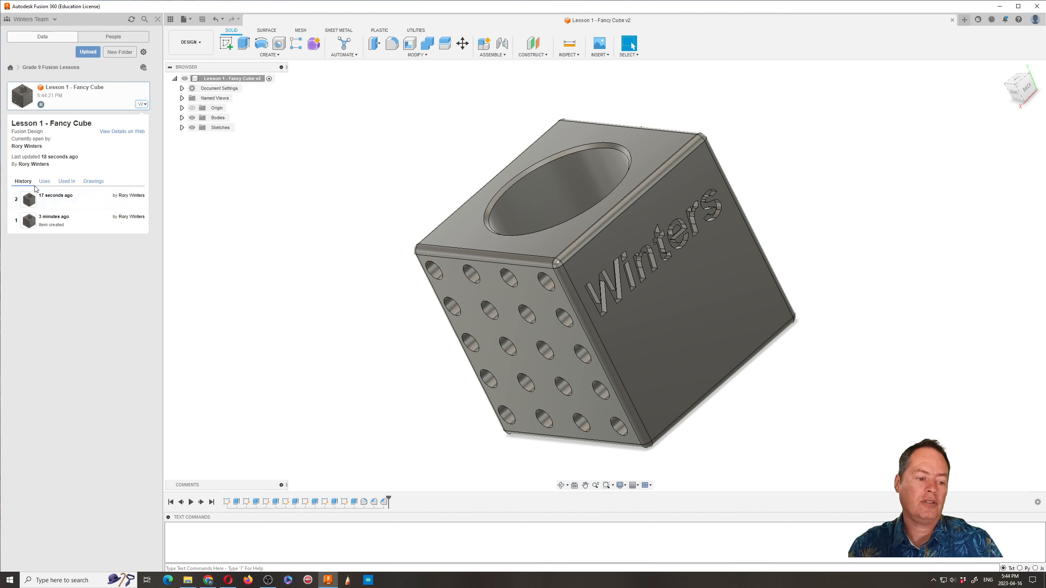
{"action": "left_click", "coordinate": [143, 106]}
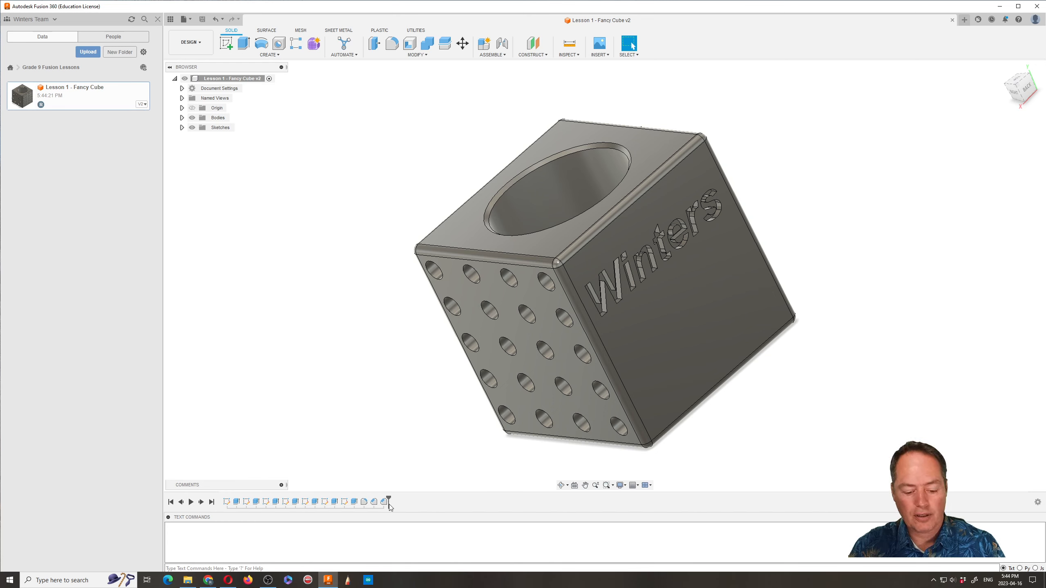
Step: Roll the design history back to the beginning, play it through and return the history marker to the end
{"action": "left_click_drag", "start_coordinate": [388, 502], "coordinate": [222, 502]}
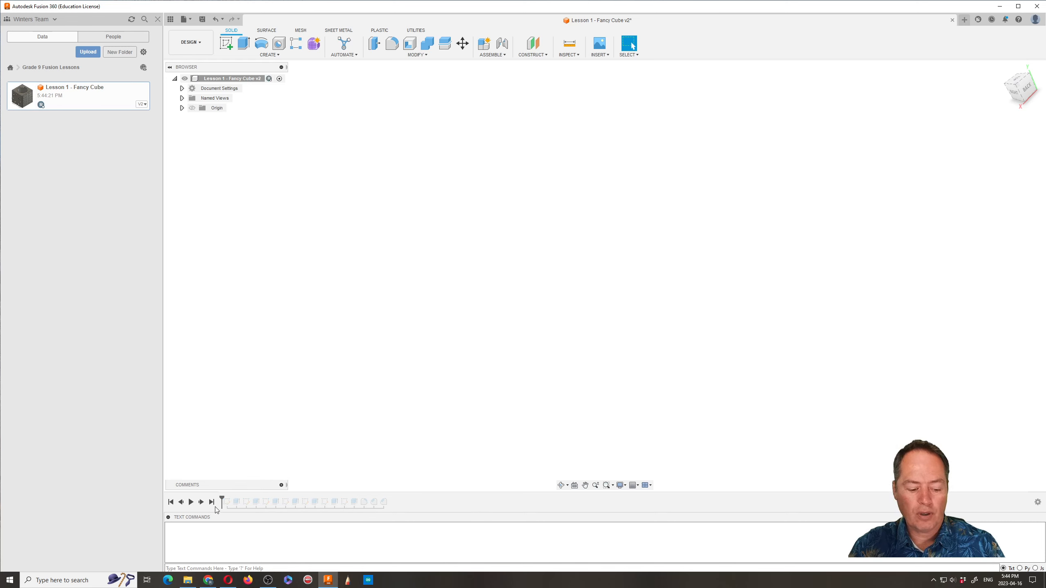
{"action": "left_click", "coordinate": [192, 502]}
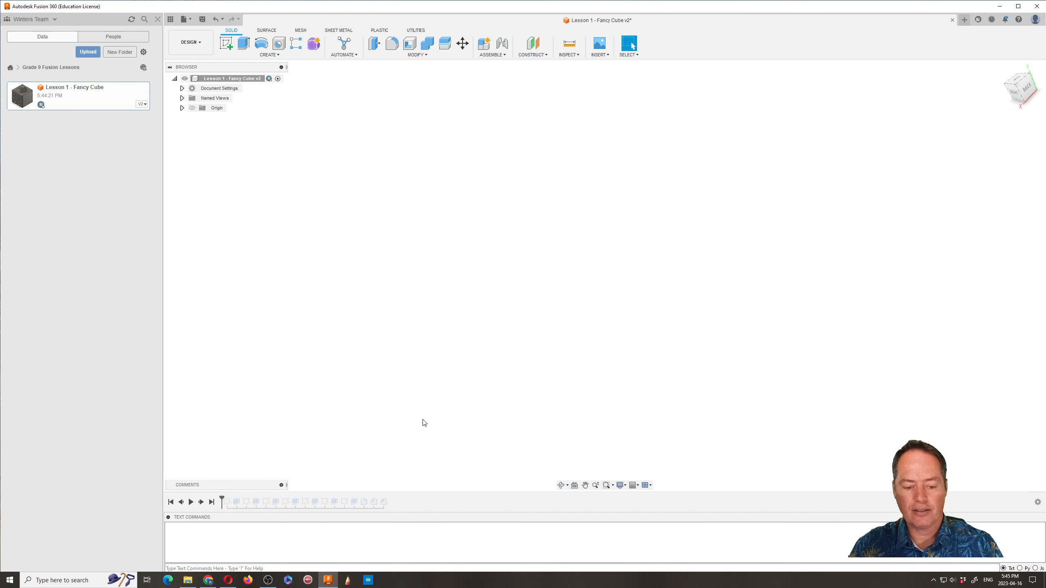
{"action": "left_click", "coordinate": [211, 502]}
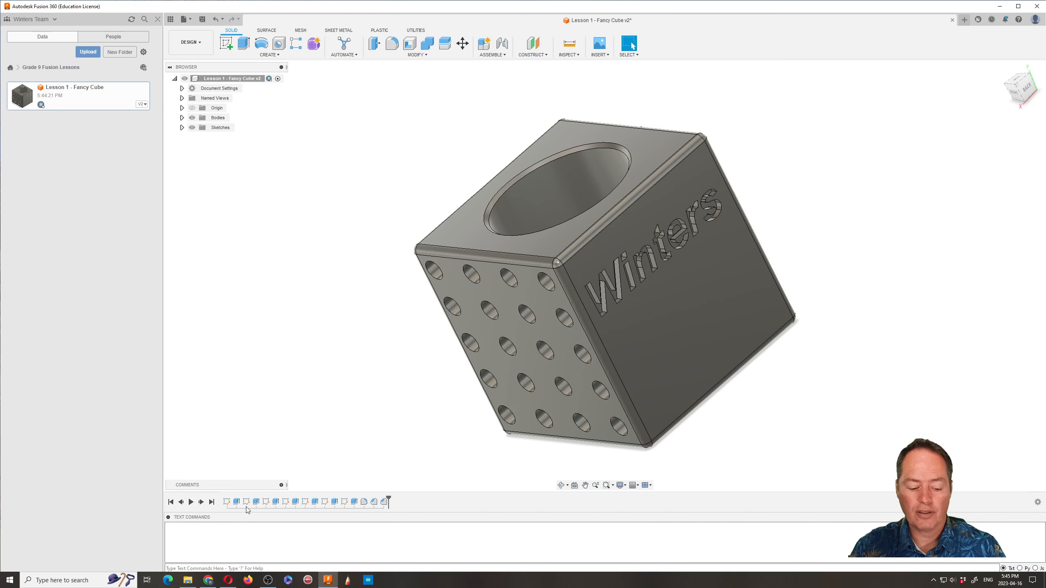
Step: Edit the first sketch in the design history and set the base square's vertical dimension to 32 mm
{"action": "right_click", "coordinate": [226, 504]}
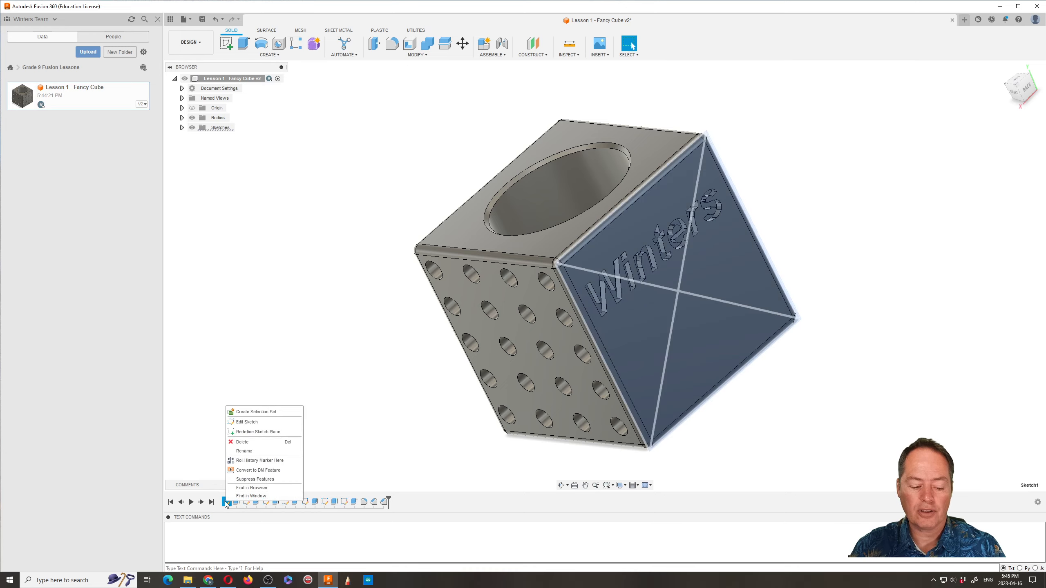
{"action": "left_click", "coordinate": [255, 423]}
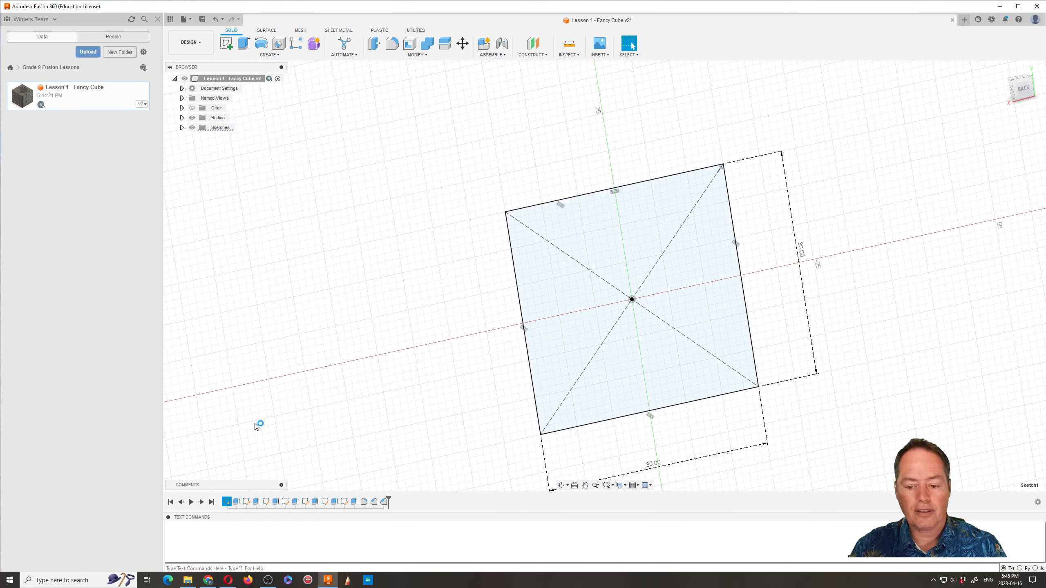
{"action": "double_click", "coordinate": [767, 266]}
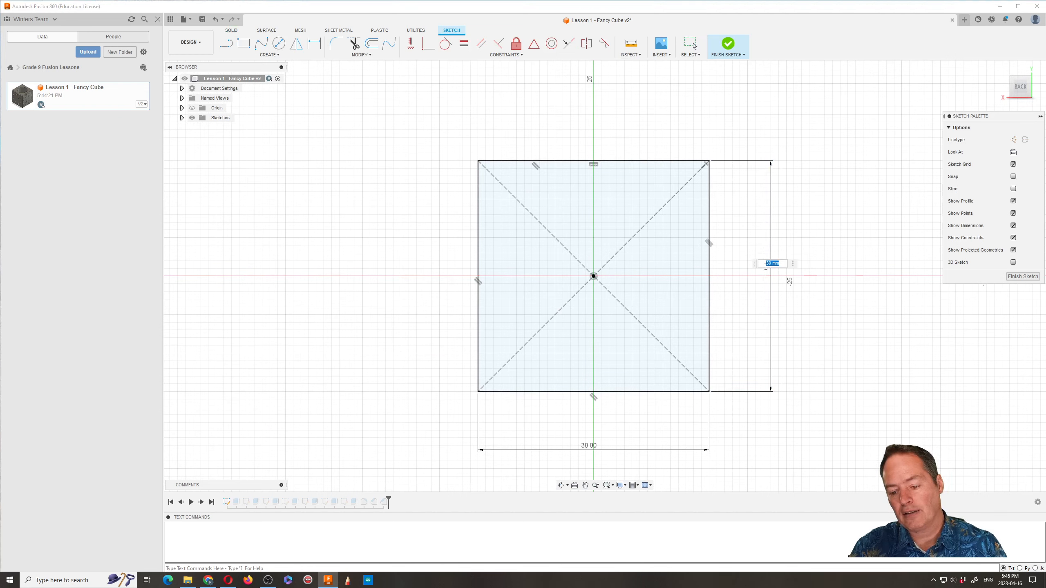
{"action": "type", "text": "32"}
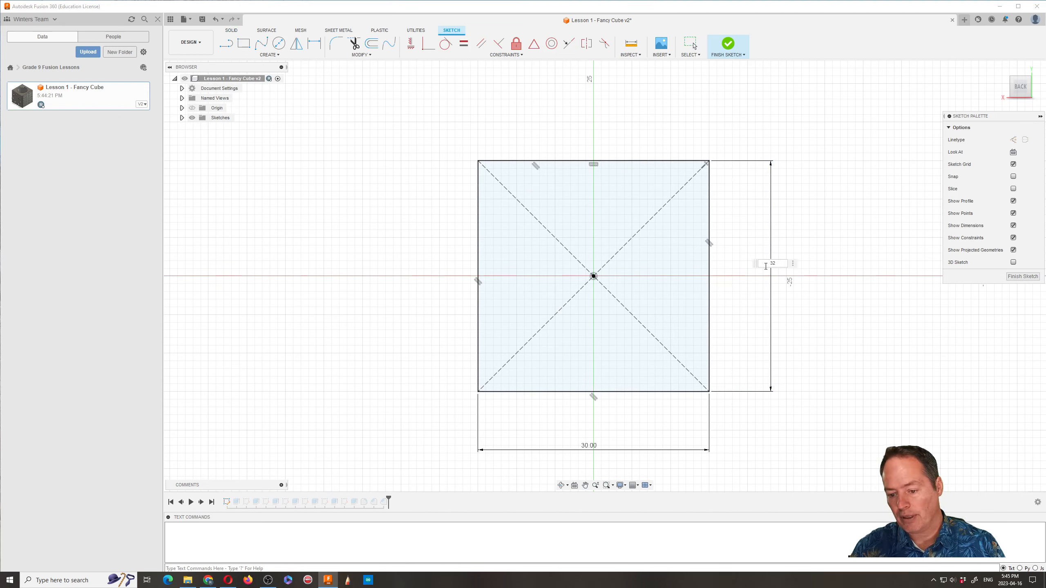
{"action": "key", "text": "Return"}
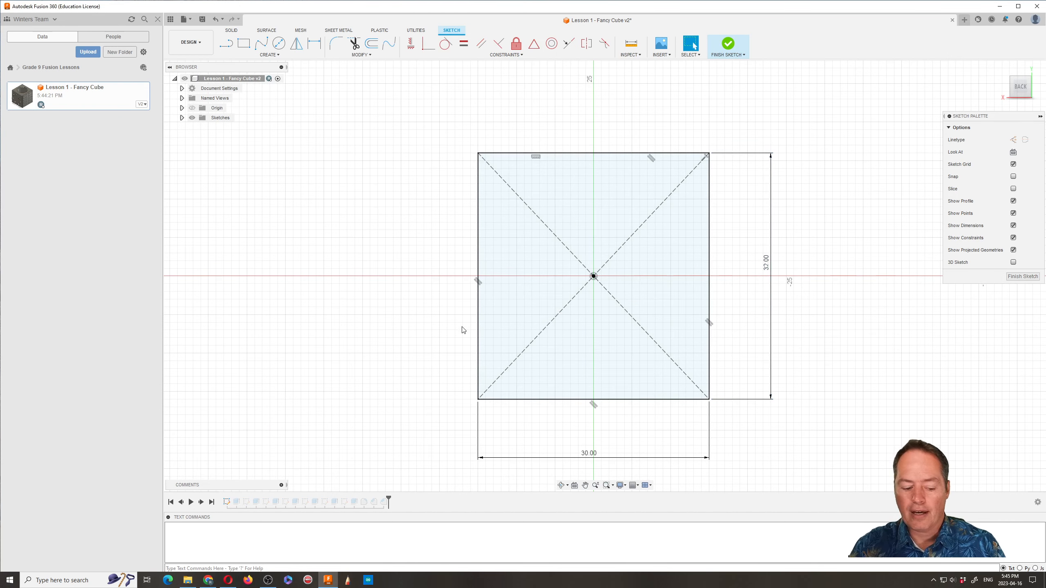
Step: Finish editing the base sketch and create a new empty design alongside the fancy cube
{"action": "left_click", "coordinate": [728, 43]}
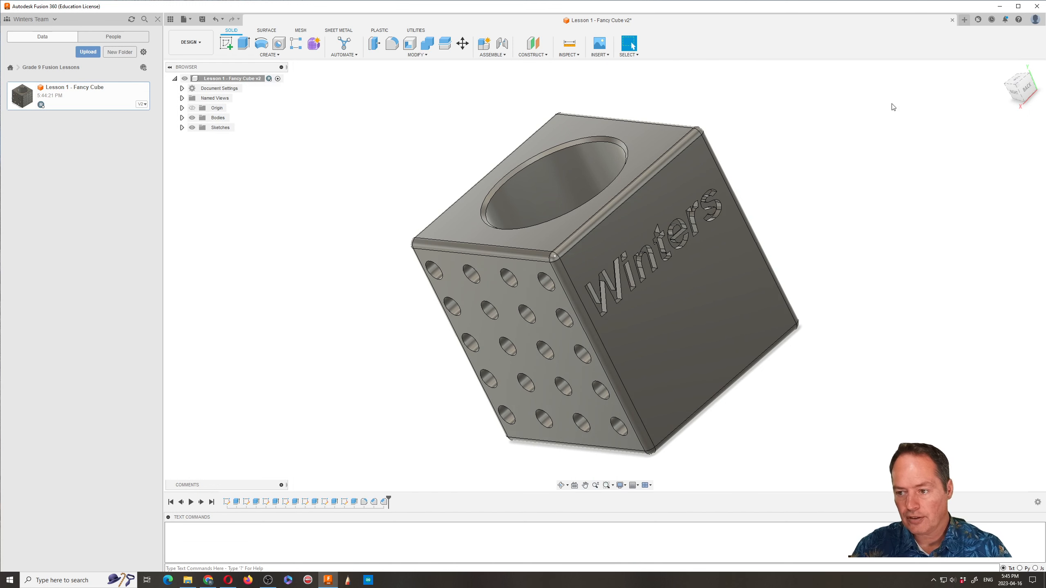
{"action": "left_click", "coordinate": [965, 20]}
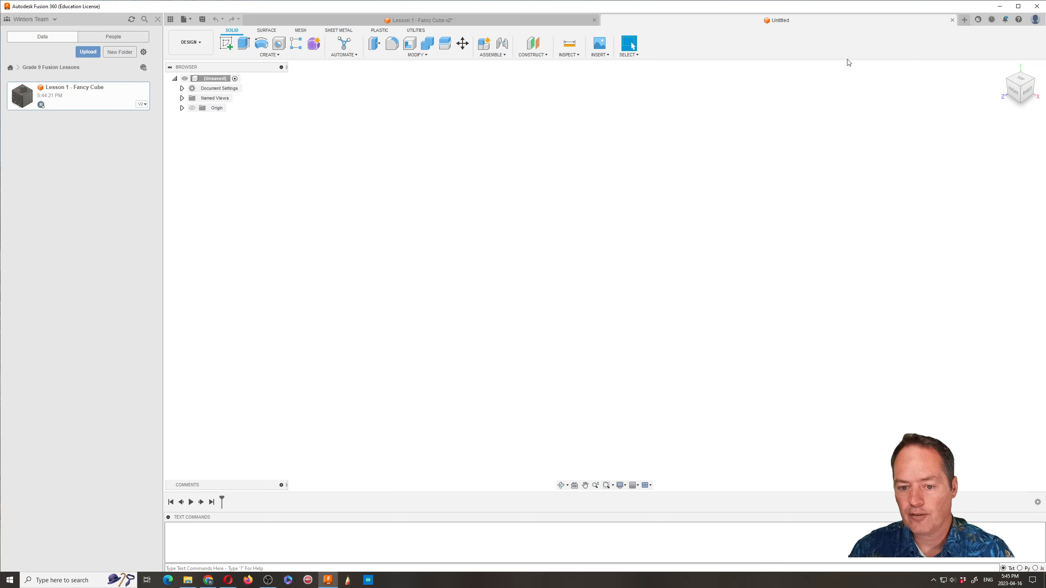
{"action": "left_click", "coordinate": [491, 20]}
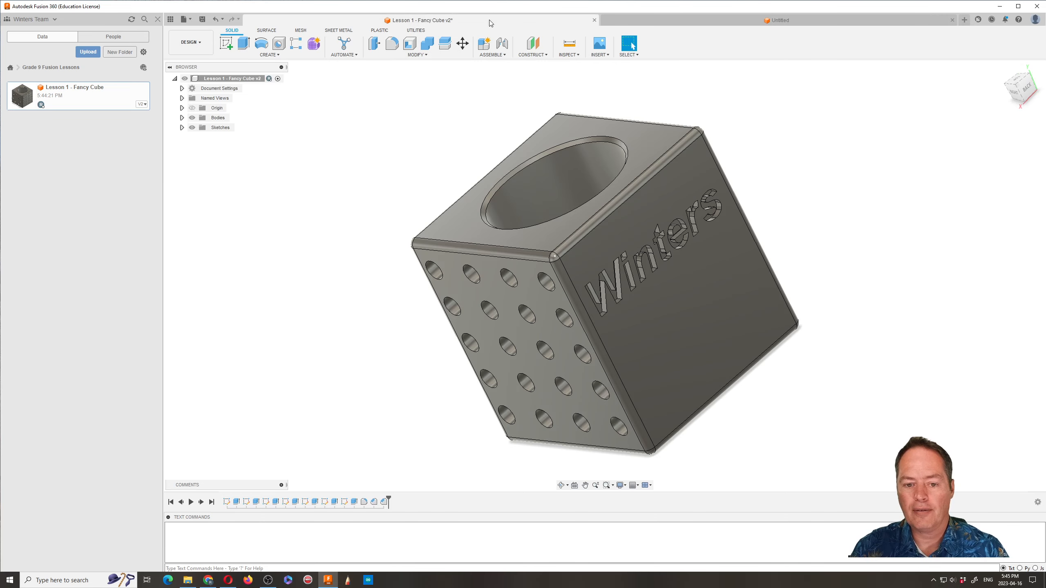
{"action": "left_click", "coordinate": [663, 19]}
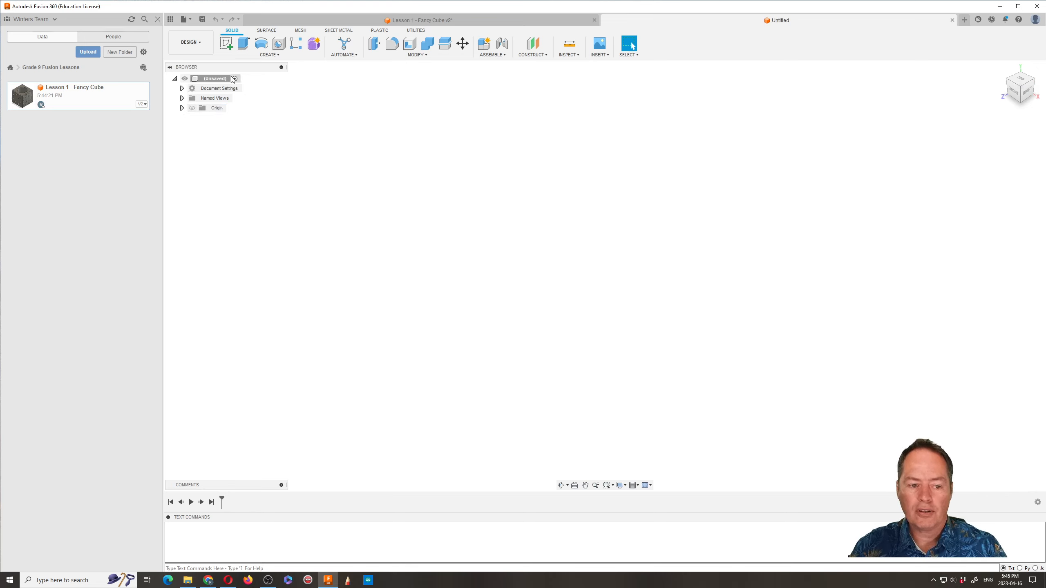
Step: Start a sketch on the front plane and draw a two-point rectangle about 59 by 50 mm around the origin
{"action": "left_click", "coordinate": [227, 45]}
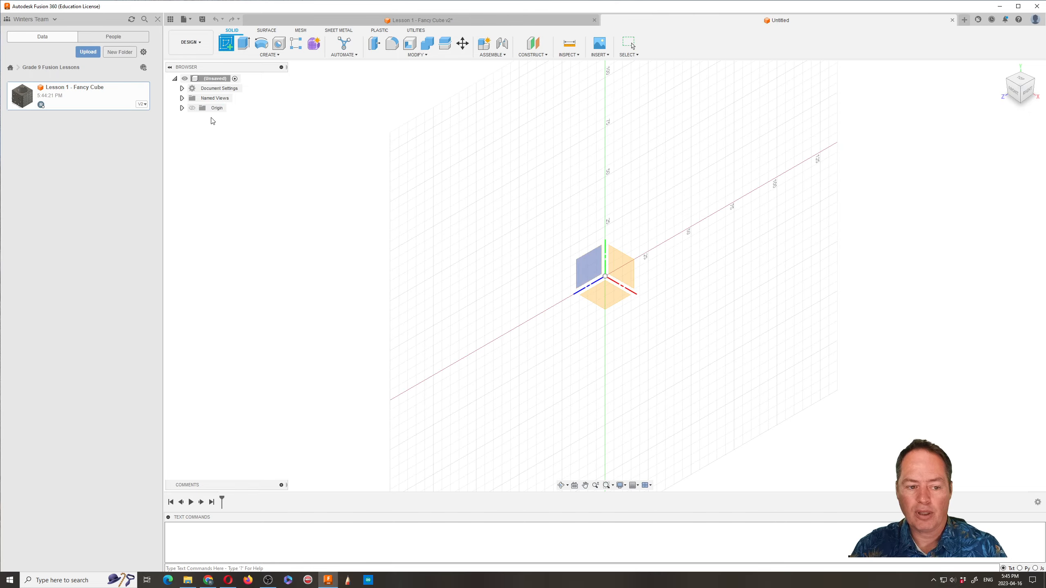
{"action": "left_click", "coordinate": [622, 264]}
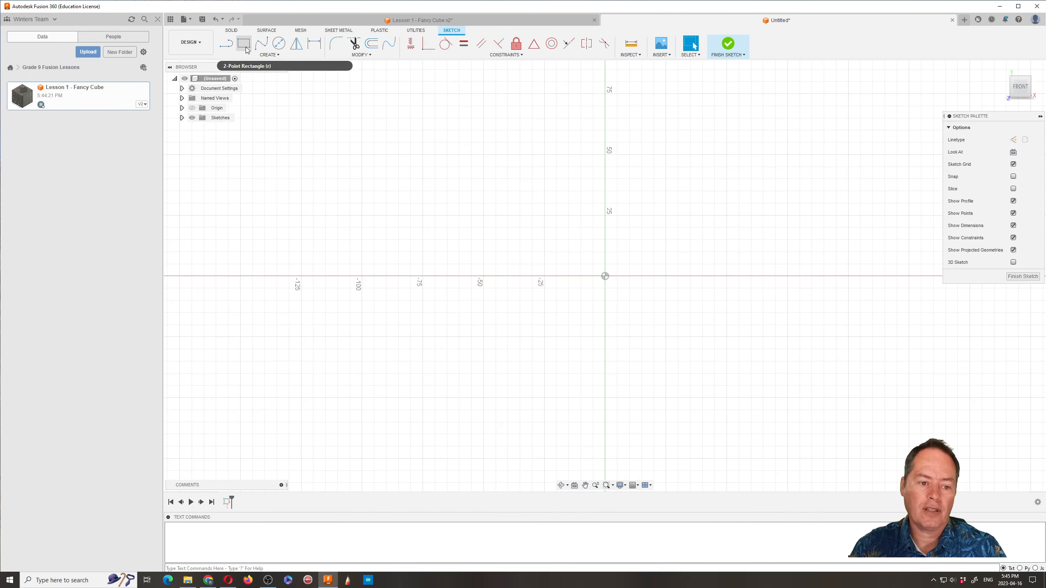
{"action": "left_click", "coordinate": [245, 44]}
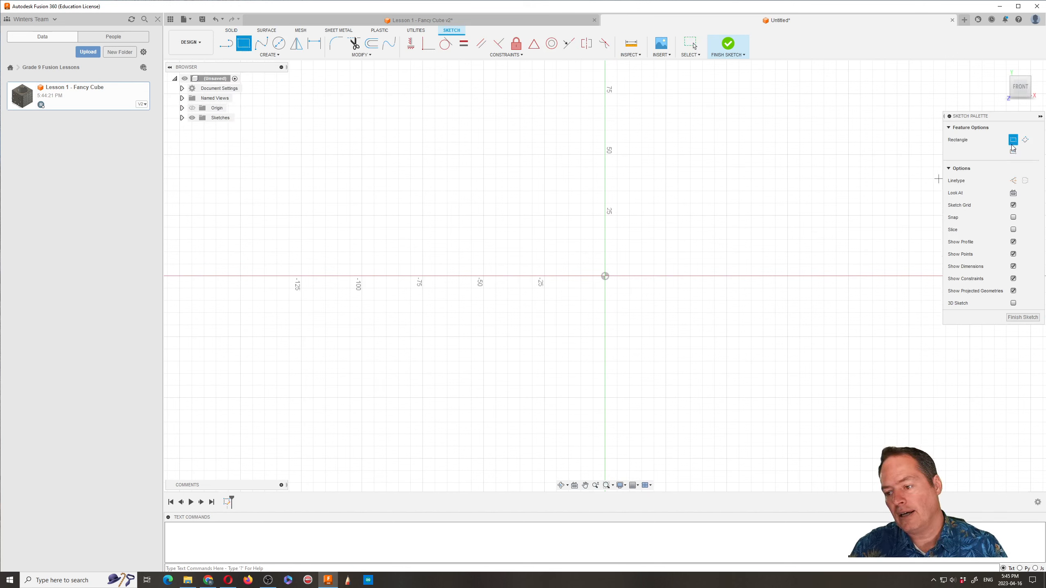
{"action": "left_click", "coordinate": [535, 218]}
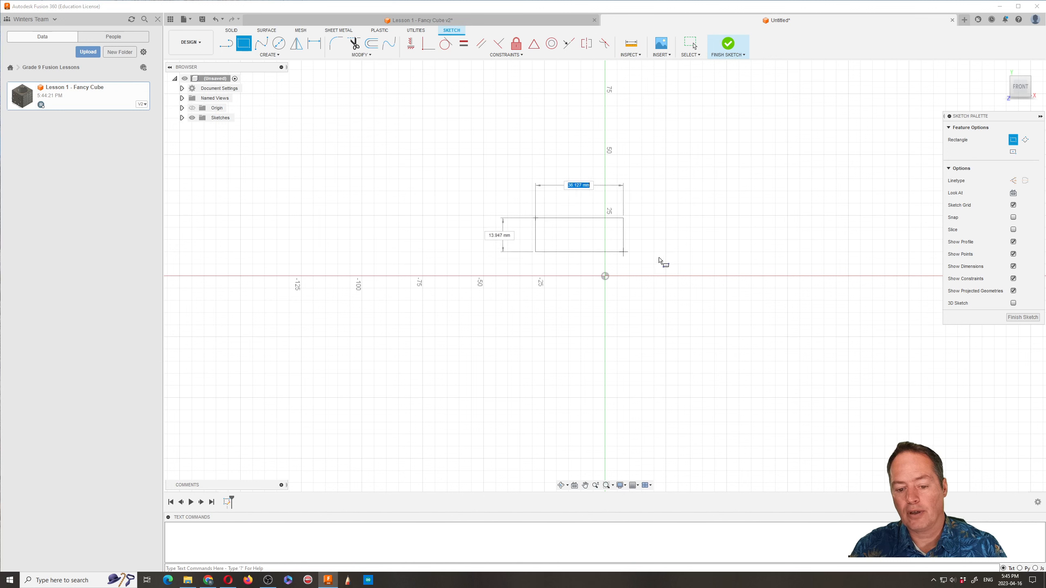
{"action": "left_click", "coordinate": [679, 339]}
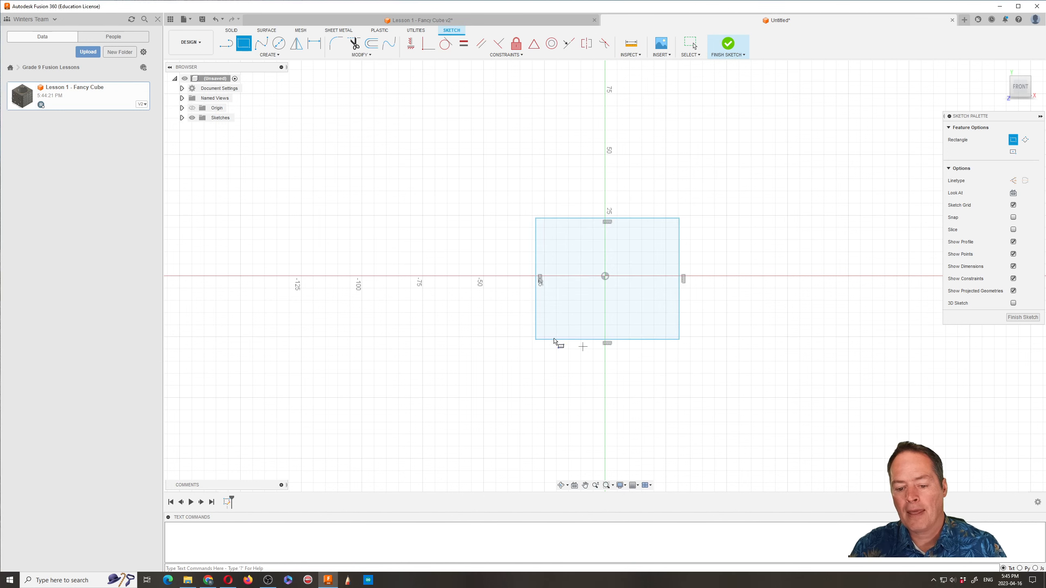
{"action": "key", "text": "Escape"}
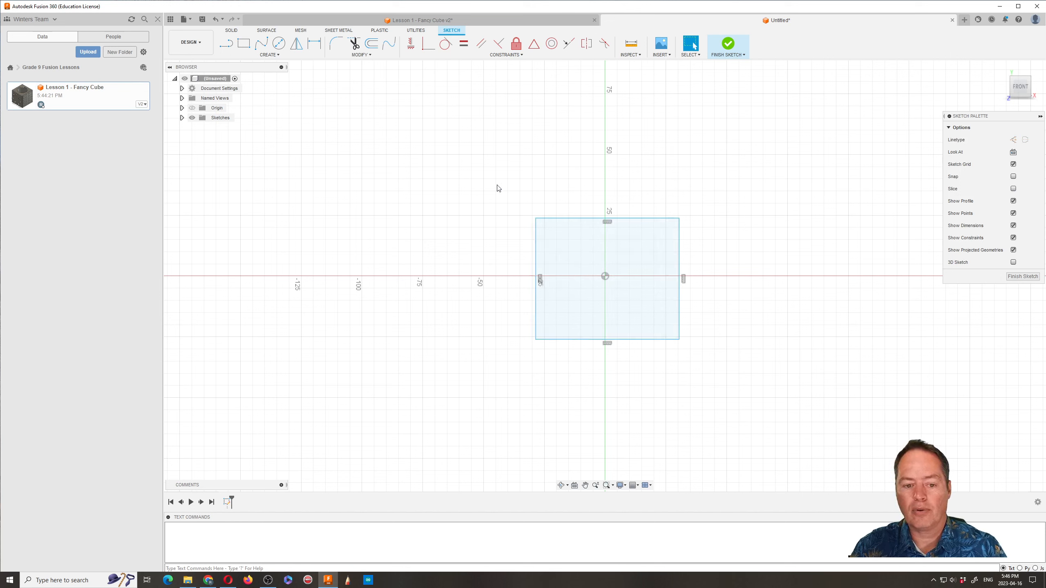
Step: Dimension the rectangle's top edge to 30 mm
{"action": "left_click", "coordinate": [315, 46]}
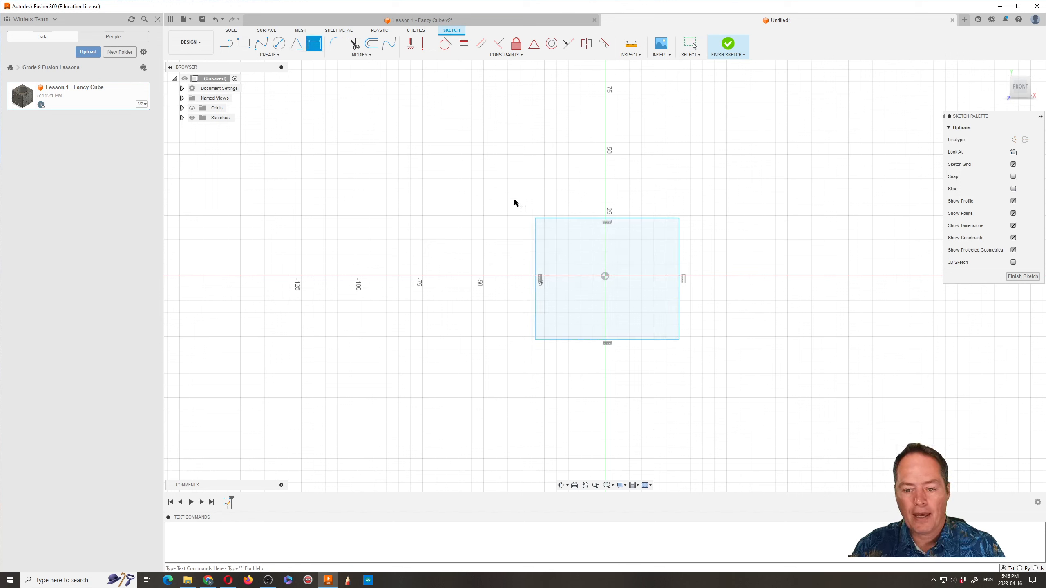
{"action": "left_click", "coordinate": [583, 222]}
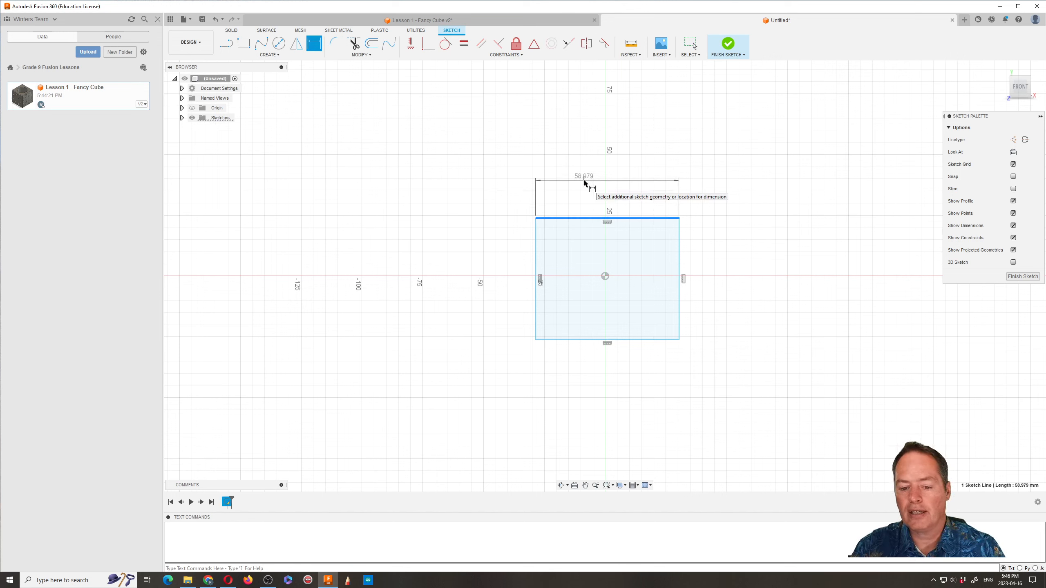
{"action": "left_click", "coordinate": [584, 181]}
{"action": "type", "text": "3"}
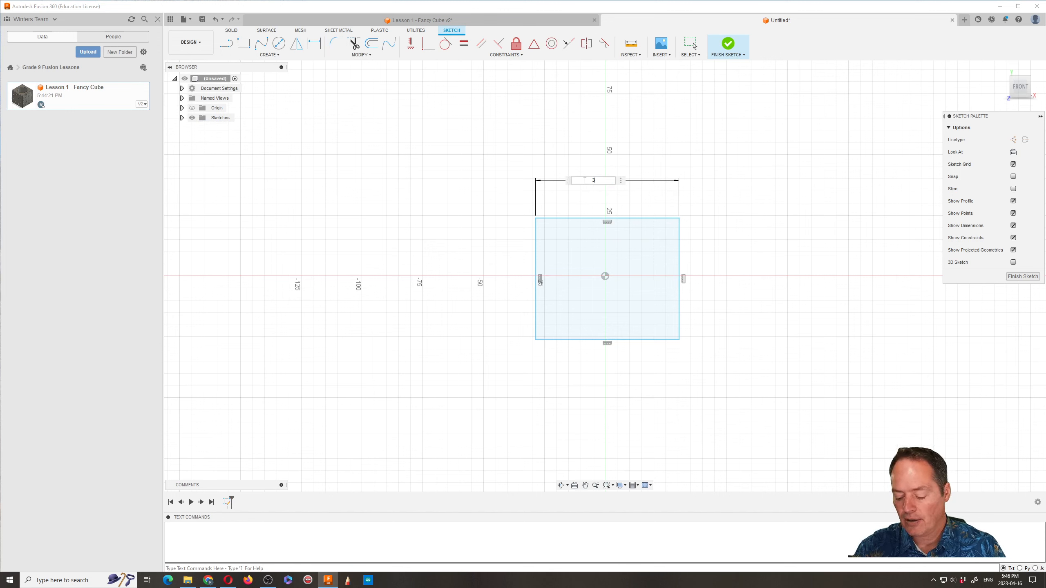
{"action": "type", "text": "0"}
{"action": "key", "text": "Return"}
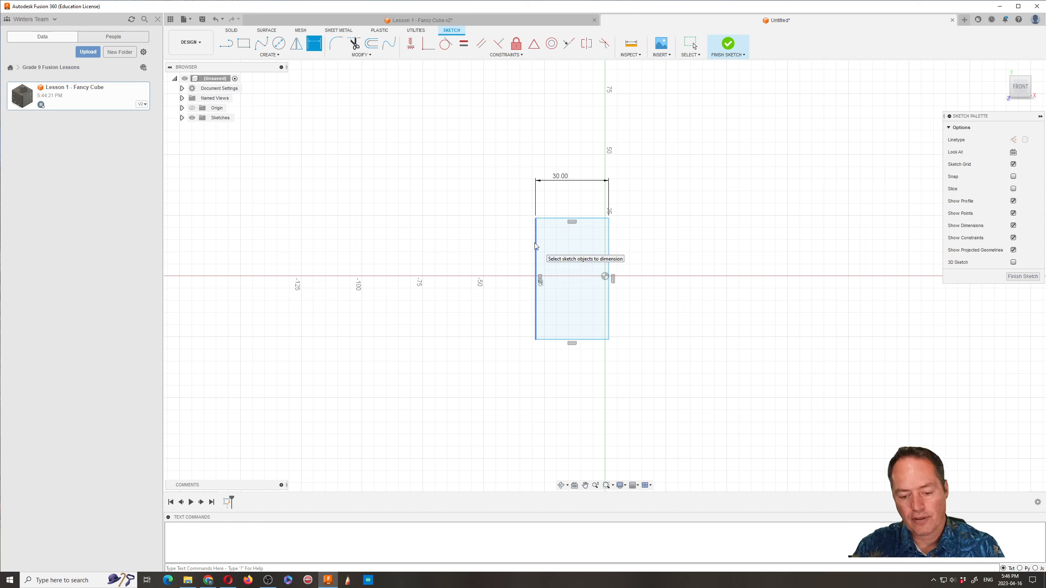
{"action": "key", "text": "Escape"}
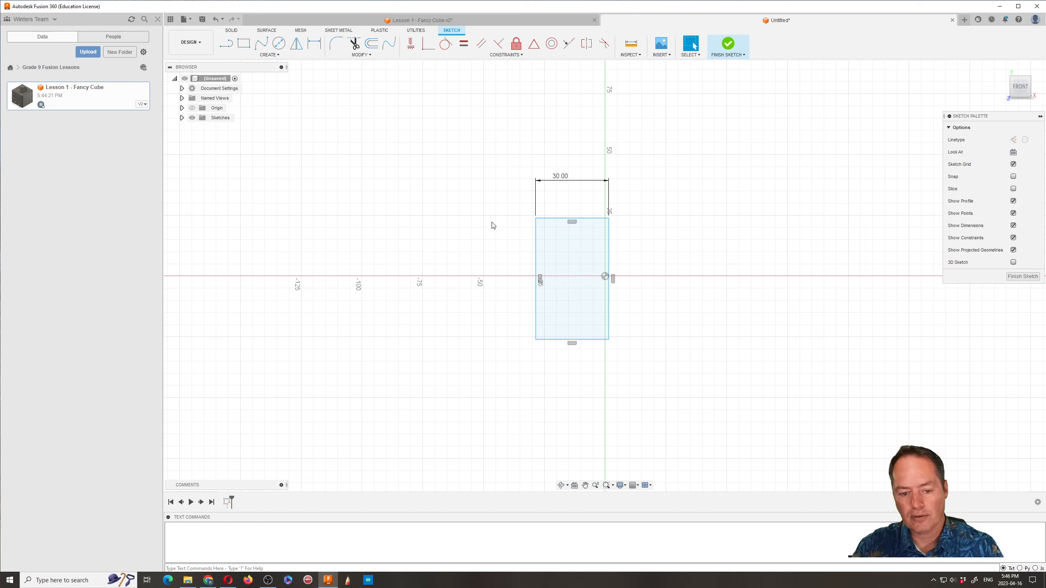
{"action": "left_click", "coordinate": [270, 56]}
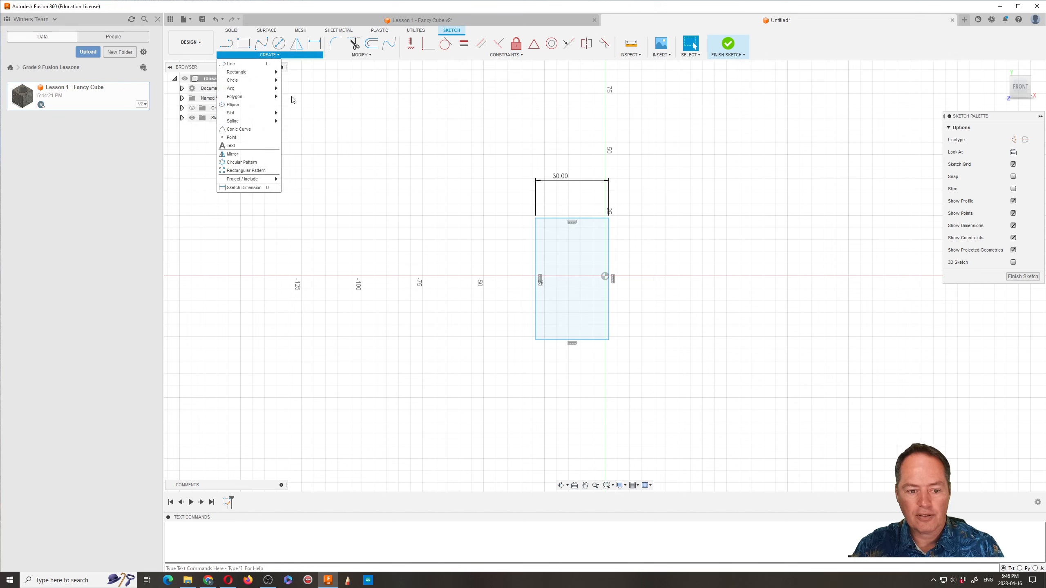
{"action": "mouse_move", "coordinate": [268, 75]}
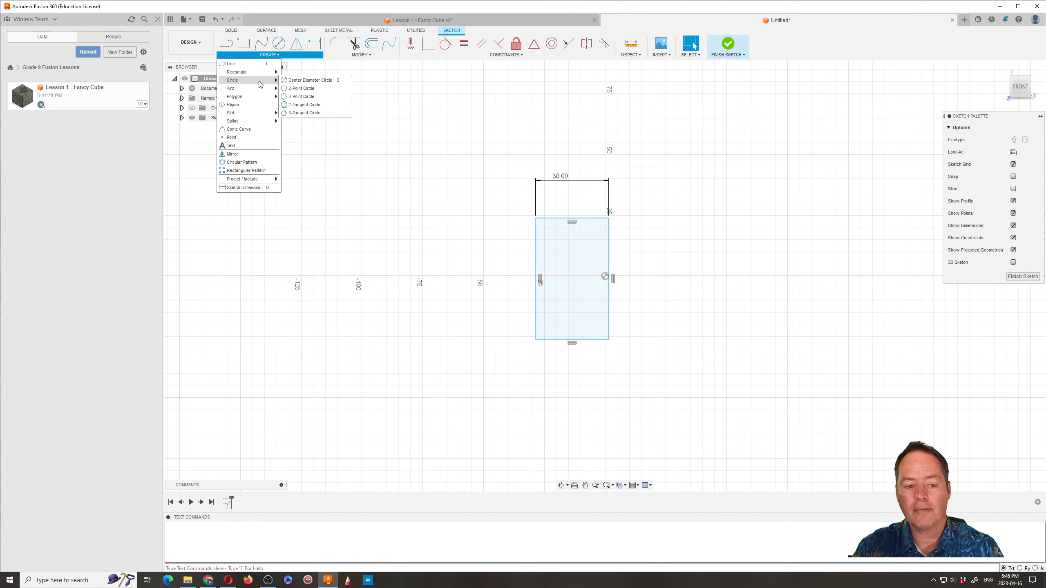
{"action": "left_click", "coordinate": [425, 113]}
Step: Dimension the rectangle's left edge to 30 mm
{"action": "key", "text": "d"}
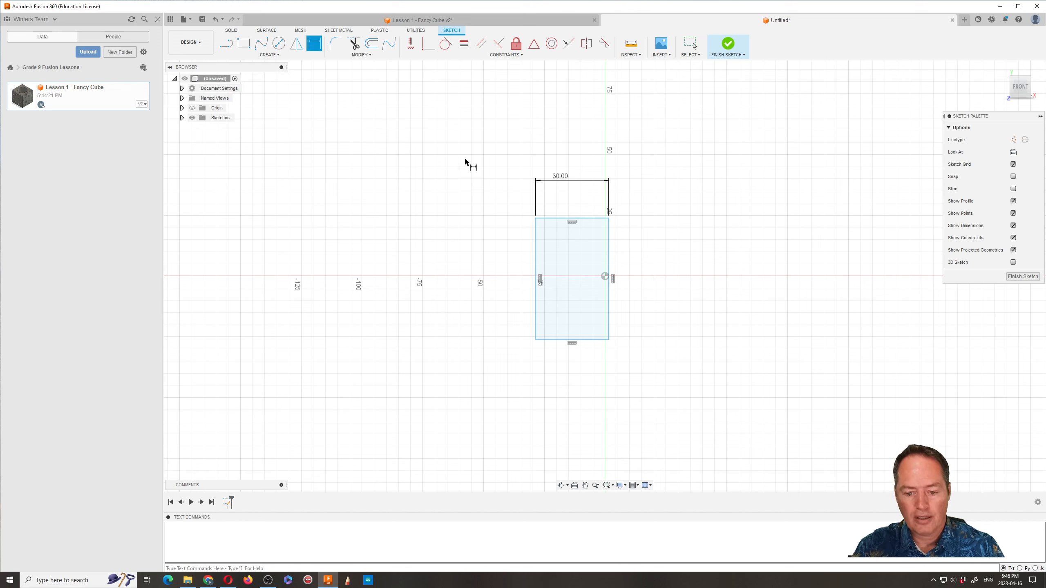
{"action": "left_click", "coordinate": [535, 263]}
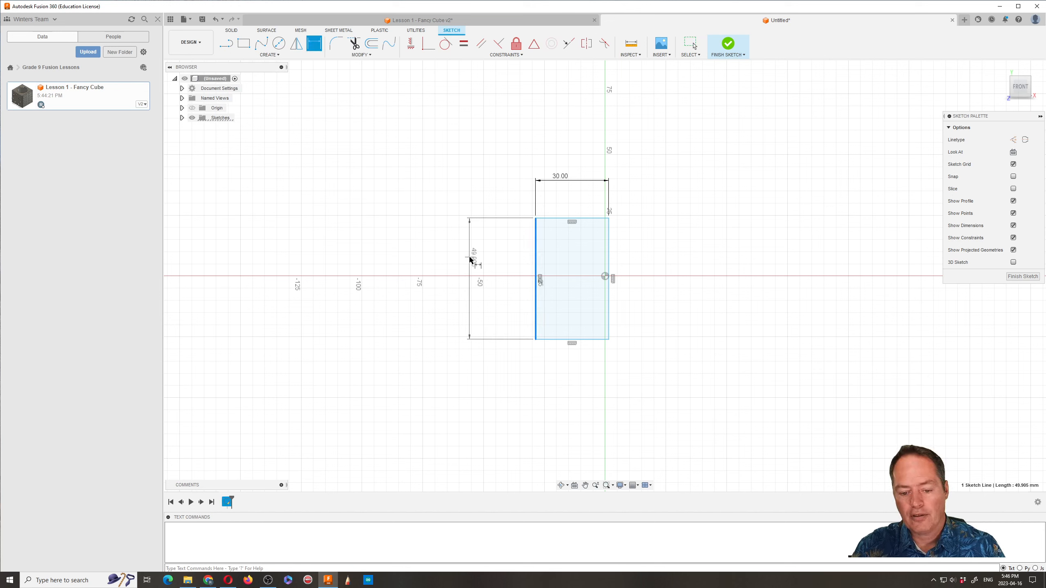
{"action": "left_click", "coordinate": [469, 257]}
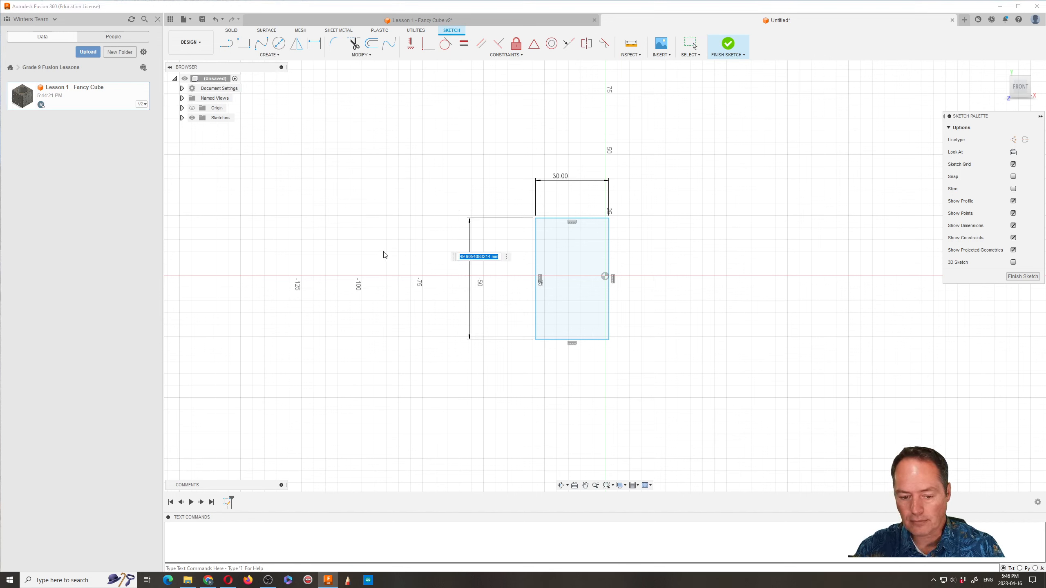
{"action": "type", "text": "30"}
{"action": "key", "text": "Return"}
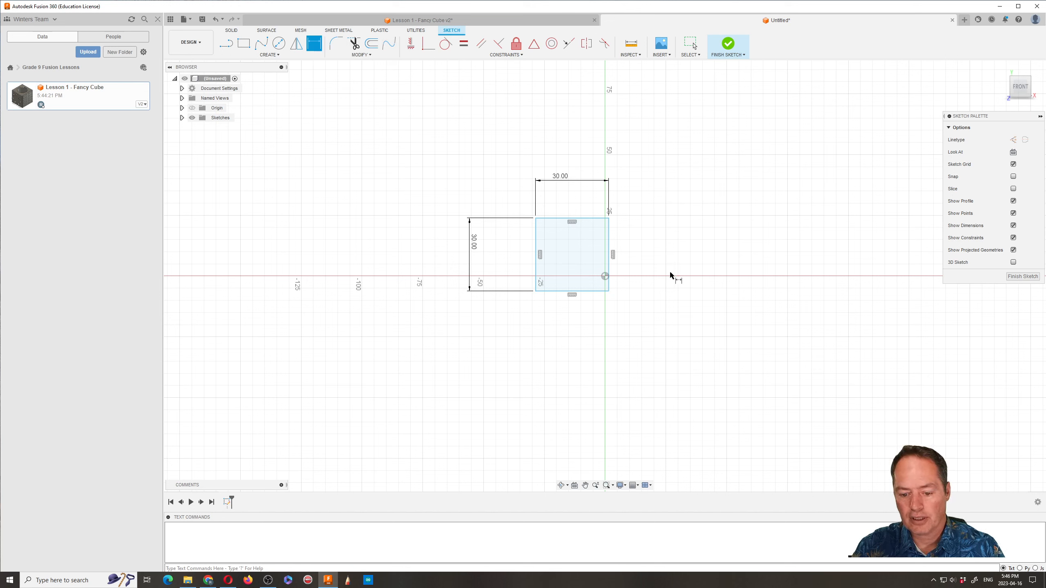
Step: Dimension the vertical distance from the origin to the square's top edge as 15 mm
{"action": "left_click", "coordinate": [605, 277]}
{"action": "left_click", "coordinate": [600, 218]}
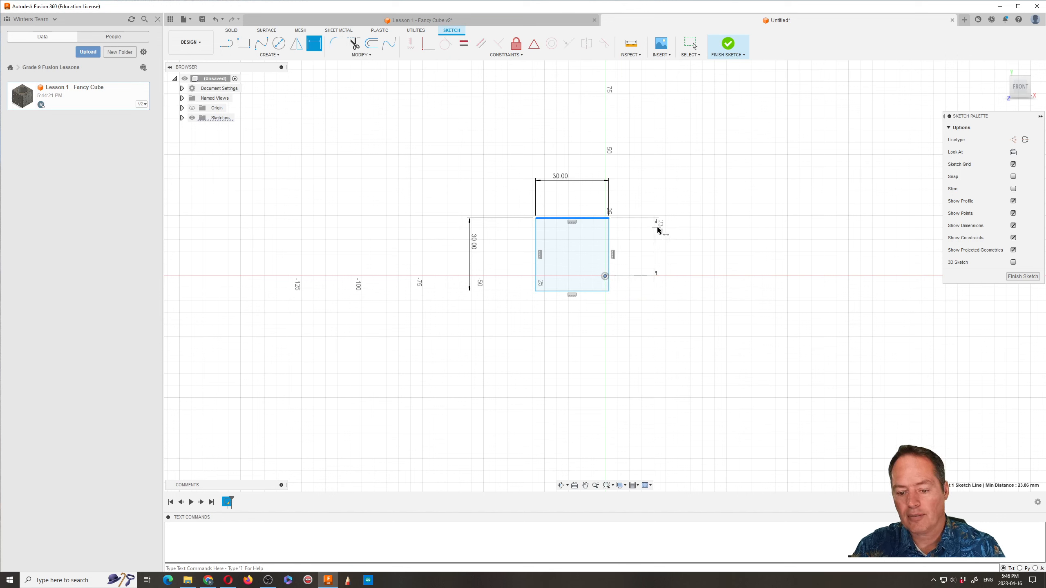
{"action": "left_click", "coordinate": [694, 244]}
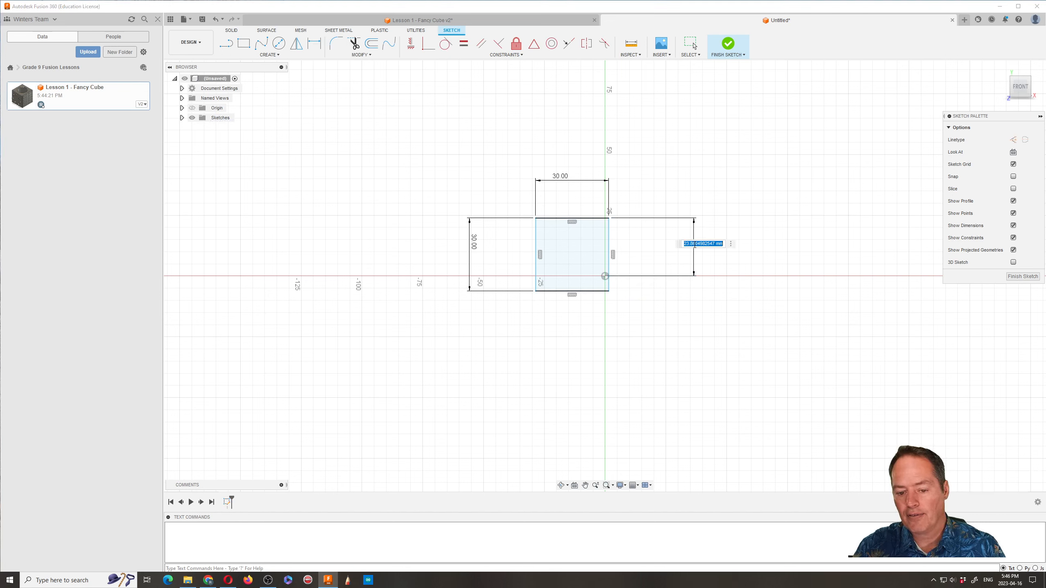
{"action": "type", "text": "15"}
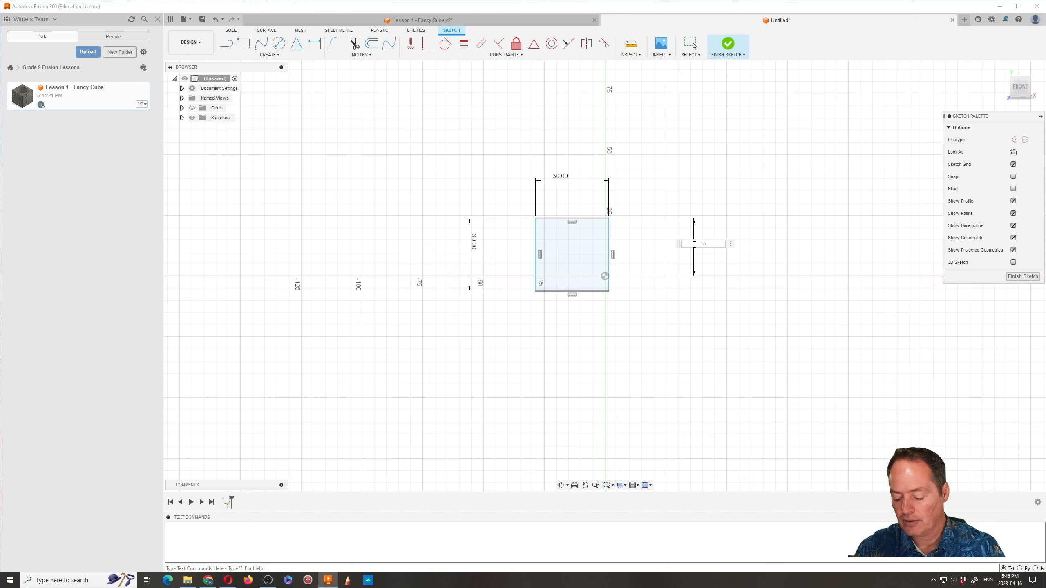
{"action": "key", "text": "Return"}
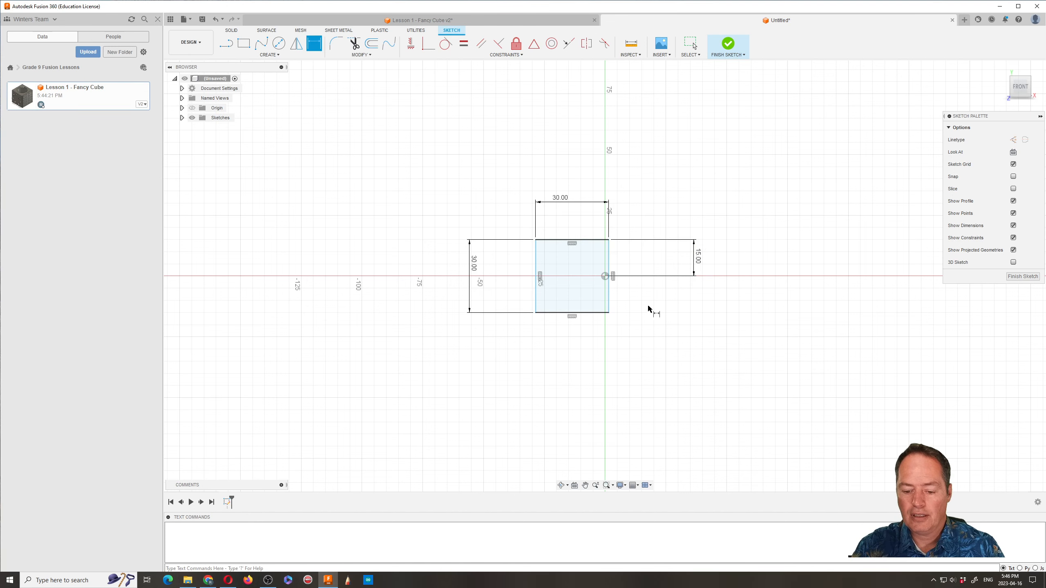
Step: Dimension the horizontal distance from the origin to the square's left edge as 15 mm
{"action": "left_click", "coordinate": [604, 276]}
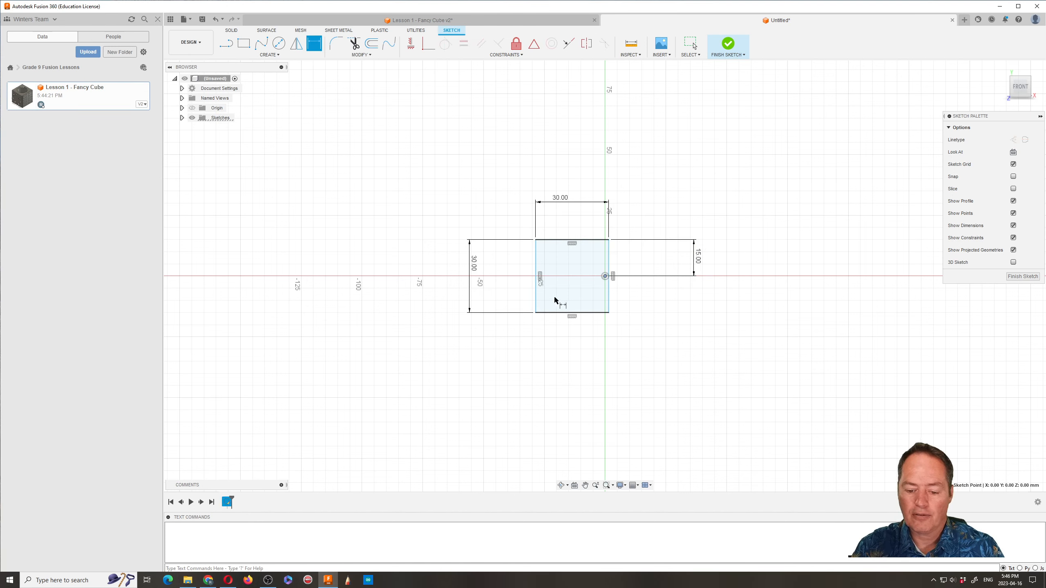
{"action": "left_click", "coordinate": [536, 295]}
{"action": "left_click", "coordinate": [578, 368]}
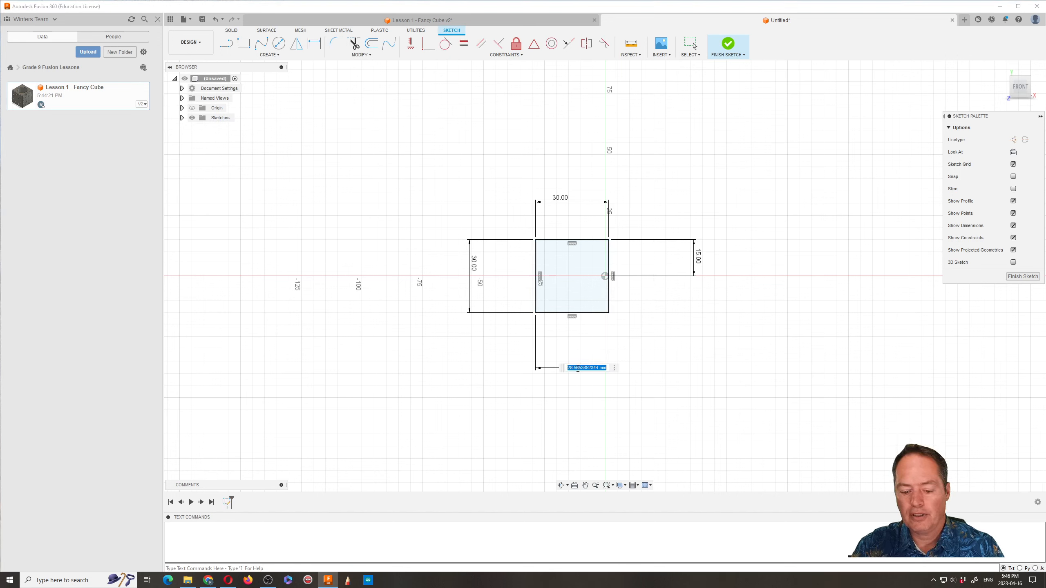
{"action": "type", "text": "15"}
{"action": "key", "text": "Return"}
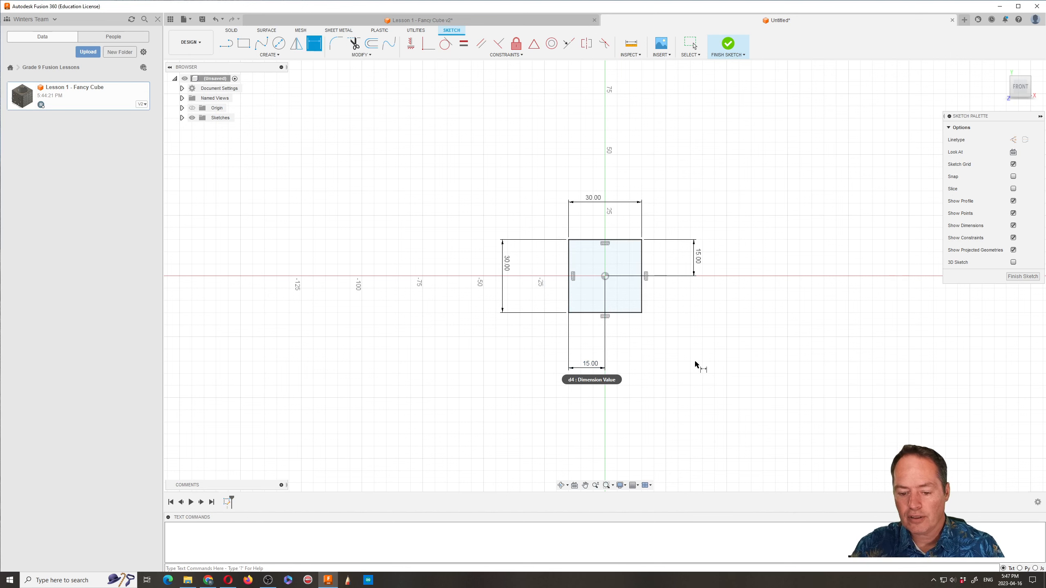
{"action": "key", "text": "Escape"}
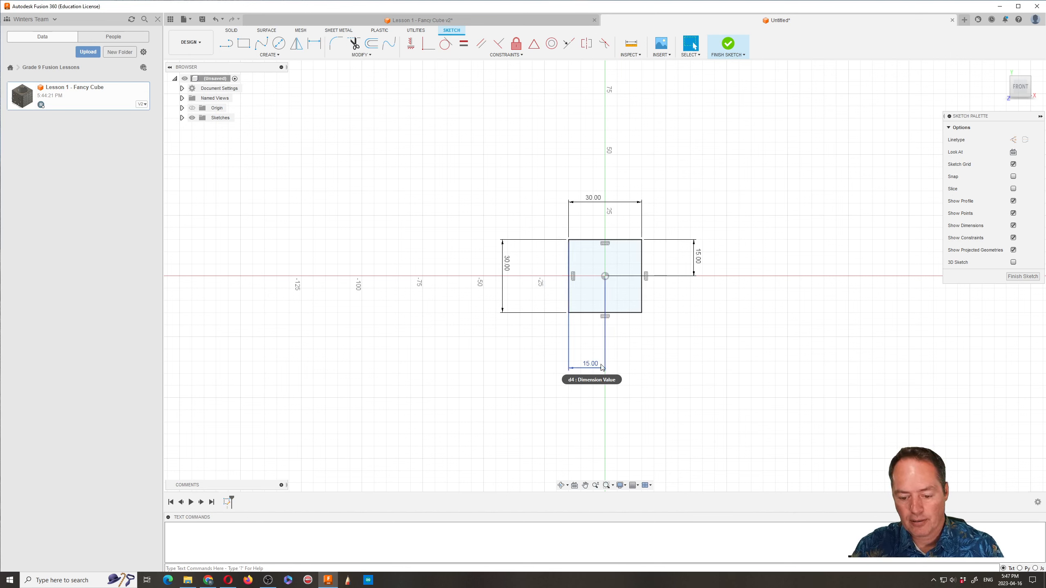
Step: Move the four dimensions closer to the square's edges and finish the sketch
{"action": "left_click_drag", "start_coordinate": [591, 370], "coordinate": [584, 327]}
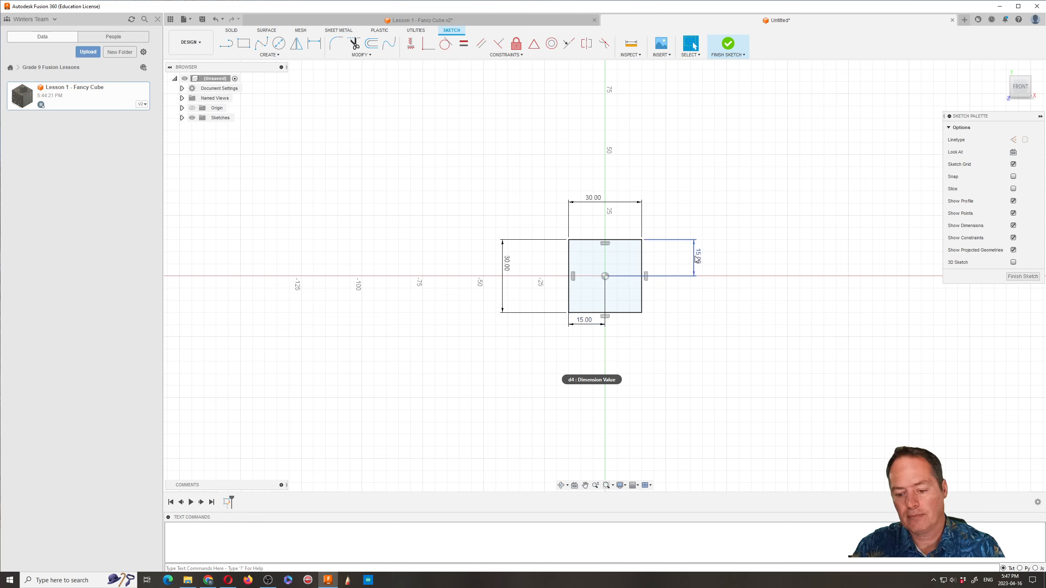
{"action": "left_click_drag", "start_coordinate": [698, 259], "coordinate": [653, 259]}
{"action": "left_click_drag", "start_coordinate": [596, 204], "coordinate": [605, 235]}
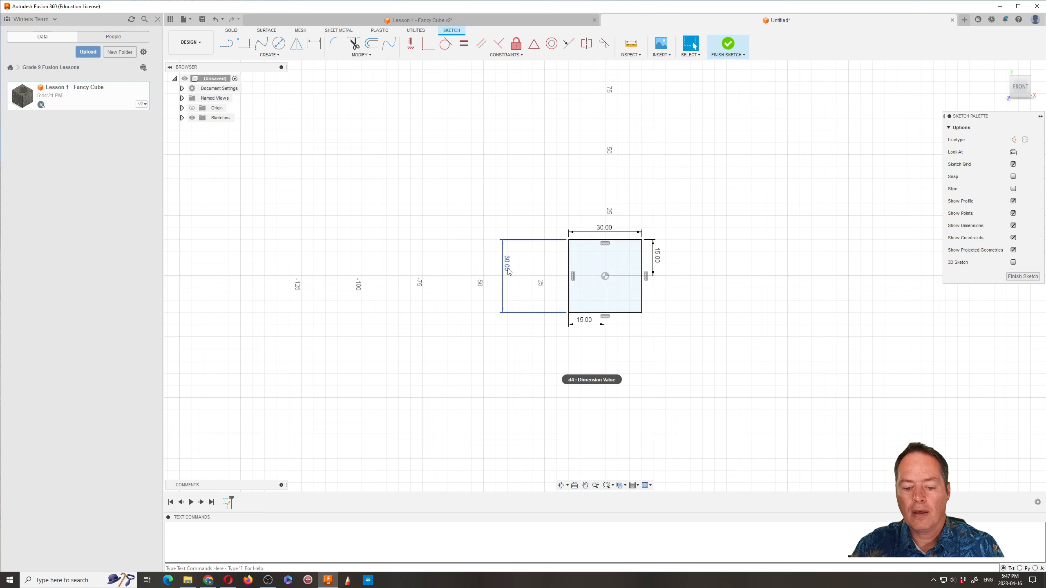
{"action": "left_click_drag", "start_coordinate": [511, 273], "coordinate": [562, 272]}
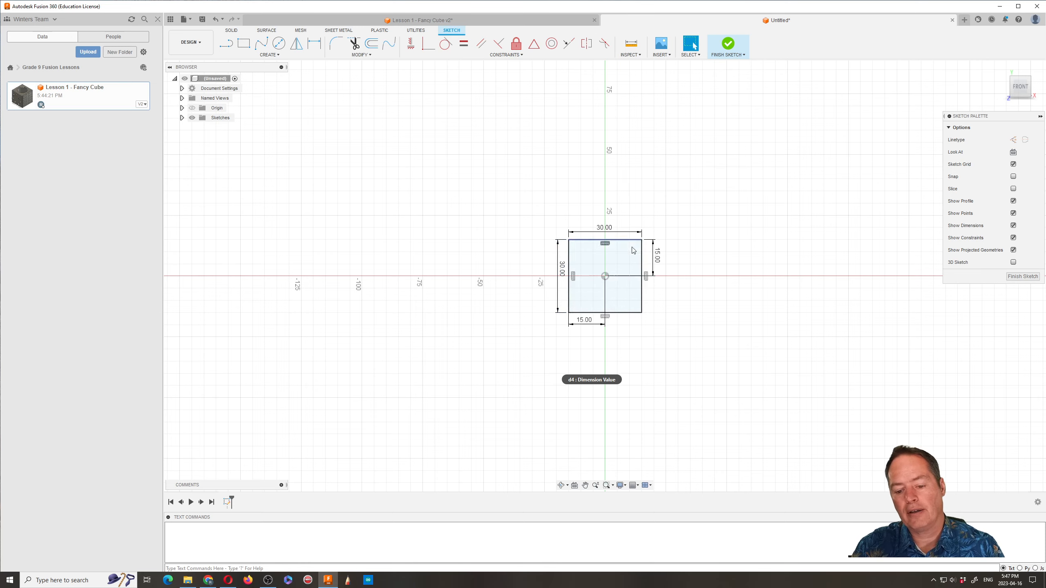
{"action": "scroll", "coordinate": [691, 317], "scroll_direction": "up", "scroll_amount": 2}
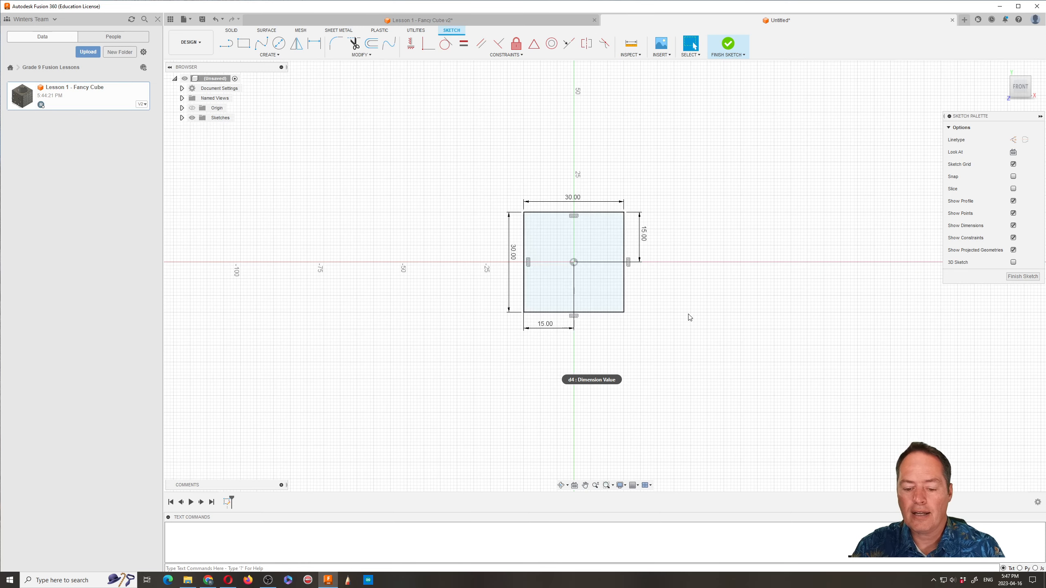
{"action": "scroll", "coordinate": [559, 273], "scroll_direction": "up", "scroll_amount": 2}
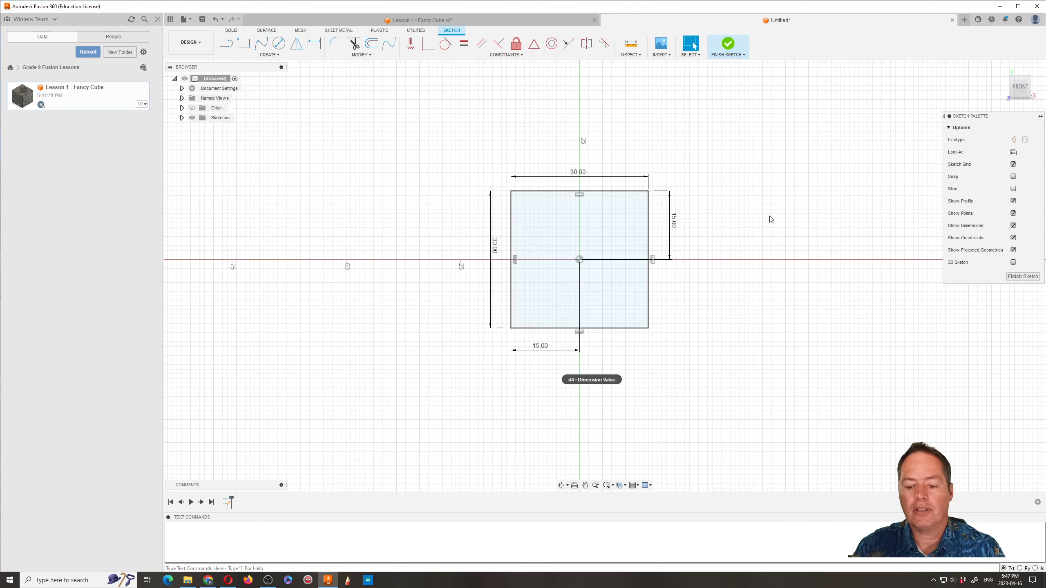
{"action": "left_click", "coordinate": [728, 44]}
{"action": "left_click", "coordinate": [561, 485]}
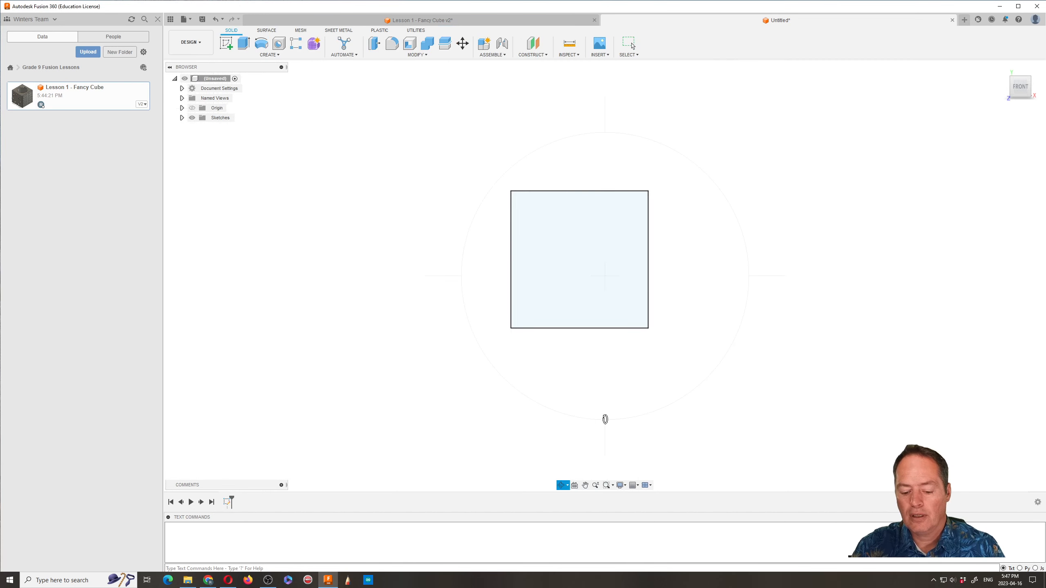
Step: Extrude the square sketch profile 5 mm to one side as a new body
{"action": "left_click_drag", "start_coordinate": [605, 418], "coordinate": [734, 293]}
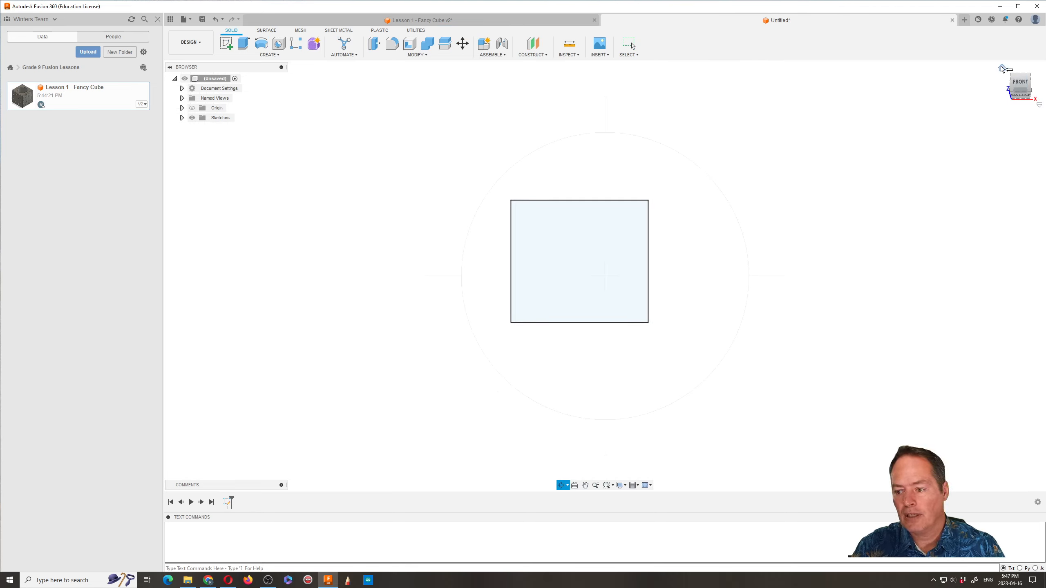
{"action": "key", "text": "Escape"}
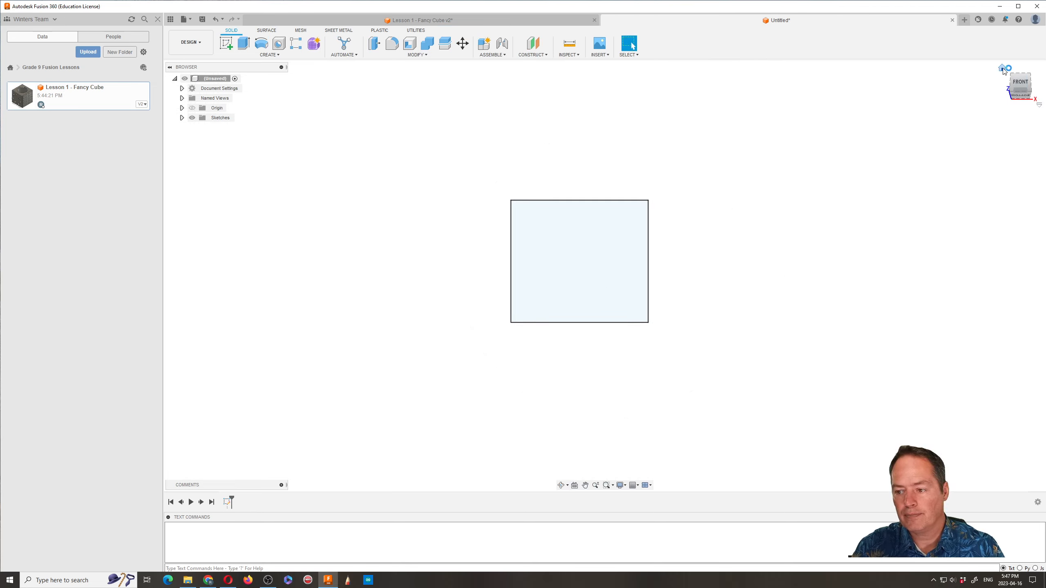
{"action": "left_click", "coordinate": [1003, 68]}
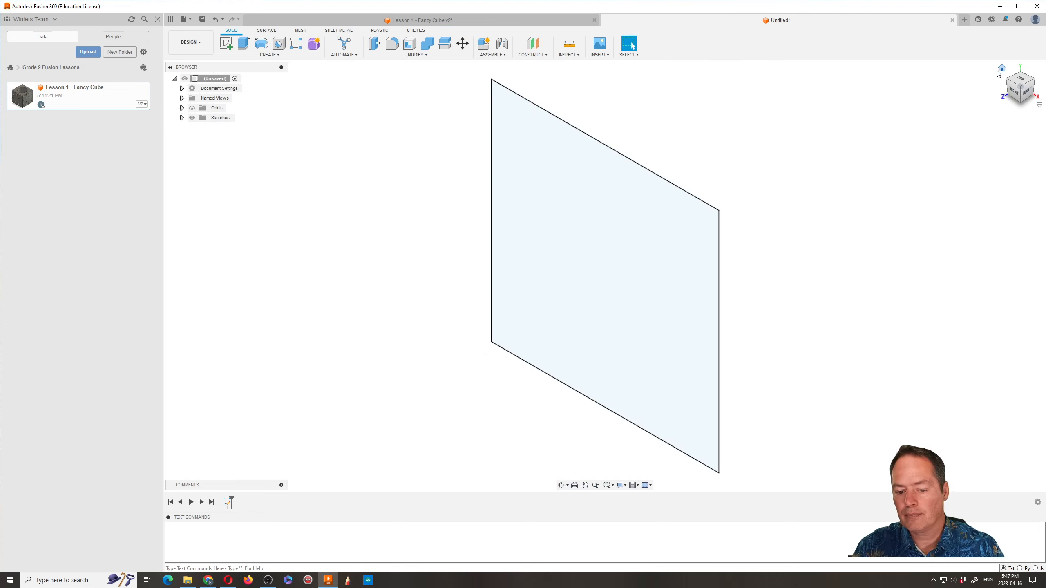
{"action": "left_click", "coordinate": [243, 45]}
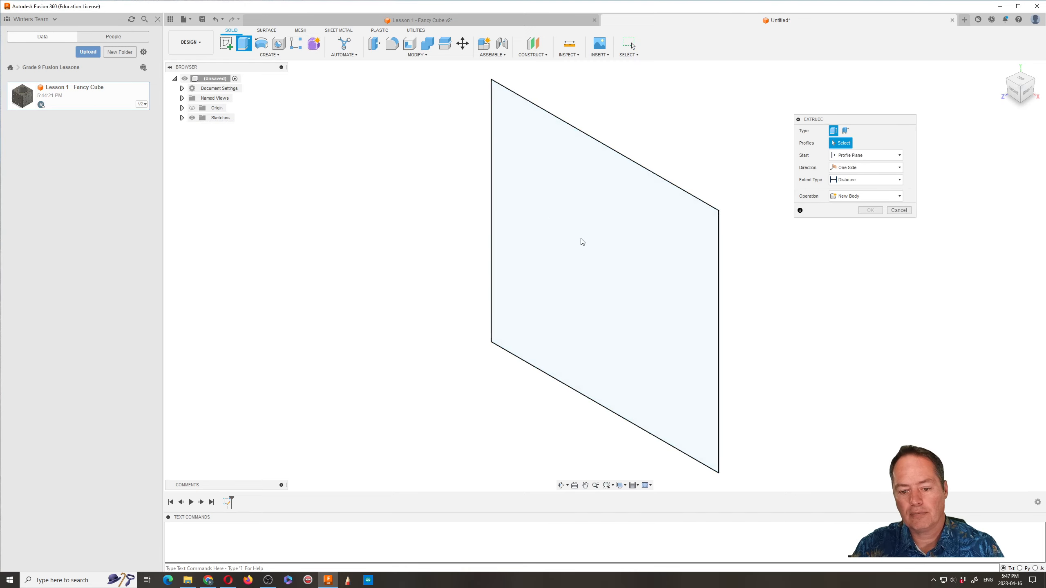
{"action": "left_click", "coordinate": [582, 242]}
{"action": "left_click_drag", "start_coordinate": [595, 282], "coordinate": [534, 311]}
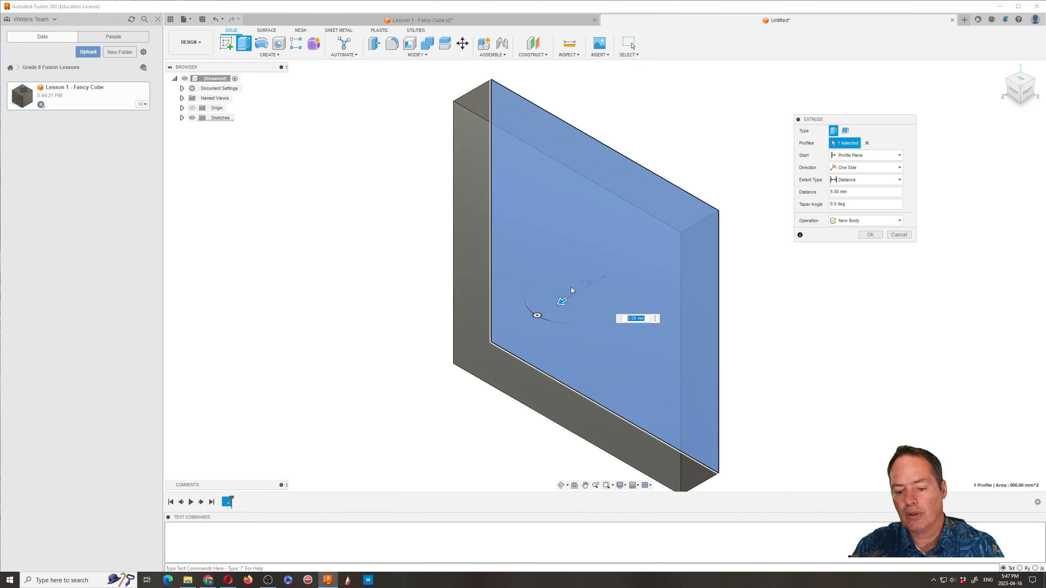
{"action": "left_click", "coordinate": [871, 235]}
{"action": "scroll", "coordinate": [430, 156], "scroll_direction": "down", "scroll_amount": 3}
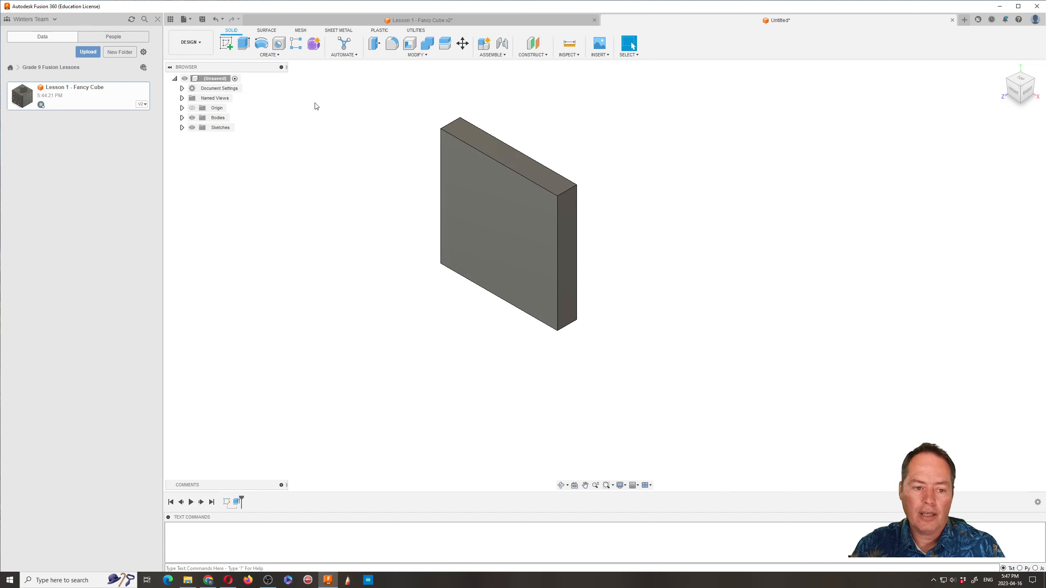
Step: Check the lengths of the slab's short thickness edge and its vertical side edges
{"action": "left_click", "coordinate": [566, 194]}
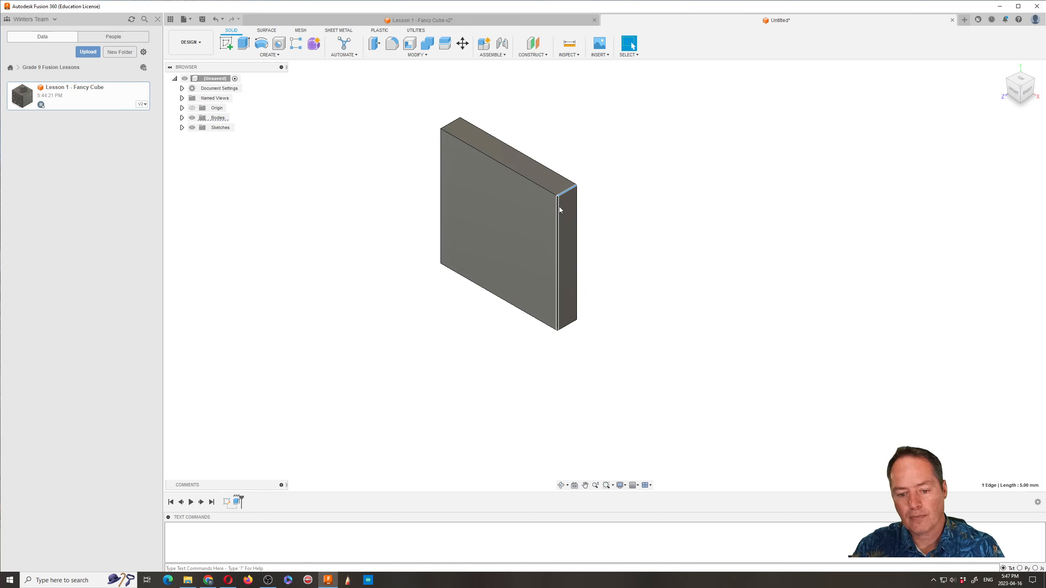
{"action": "key", "text": "Escape"}
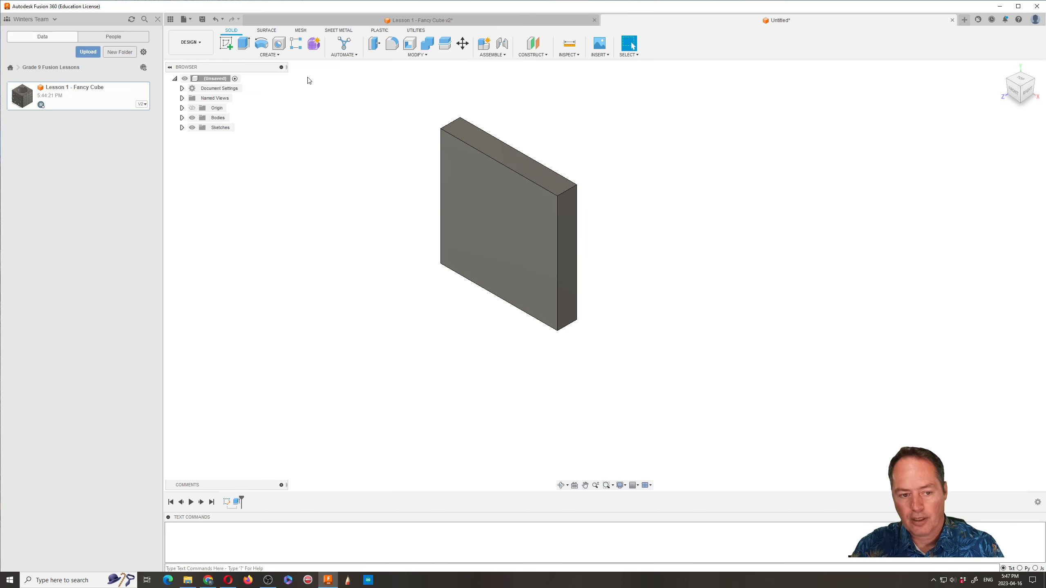
{"action": "left_click", "coordinate": [559, 226]}
{"action": "left_click", "coordinate": [577, 231]}
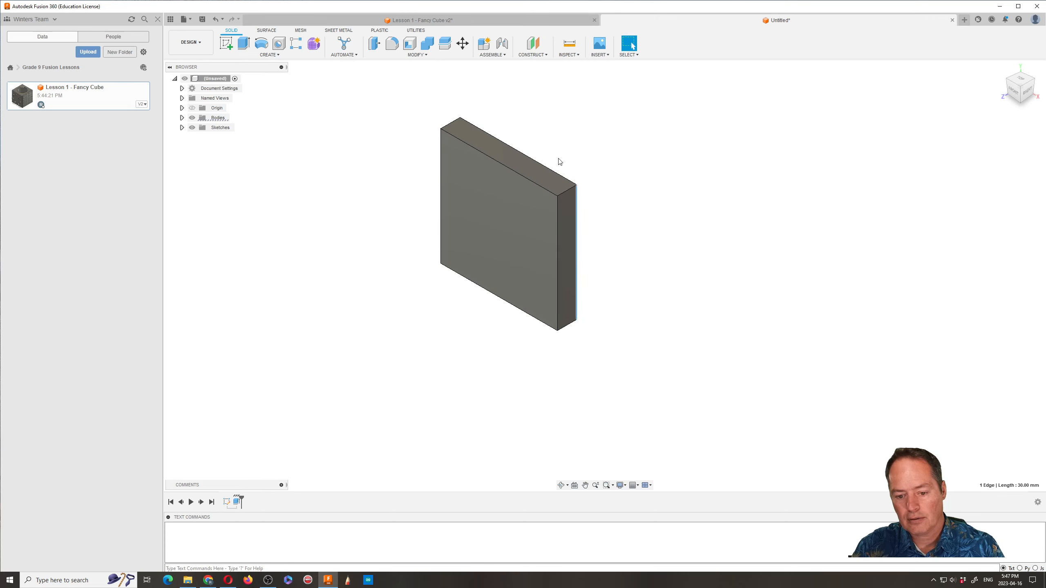
{"action": "key", "text": "Escape"}
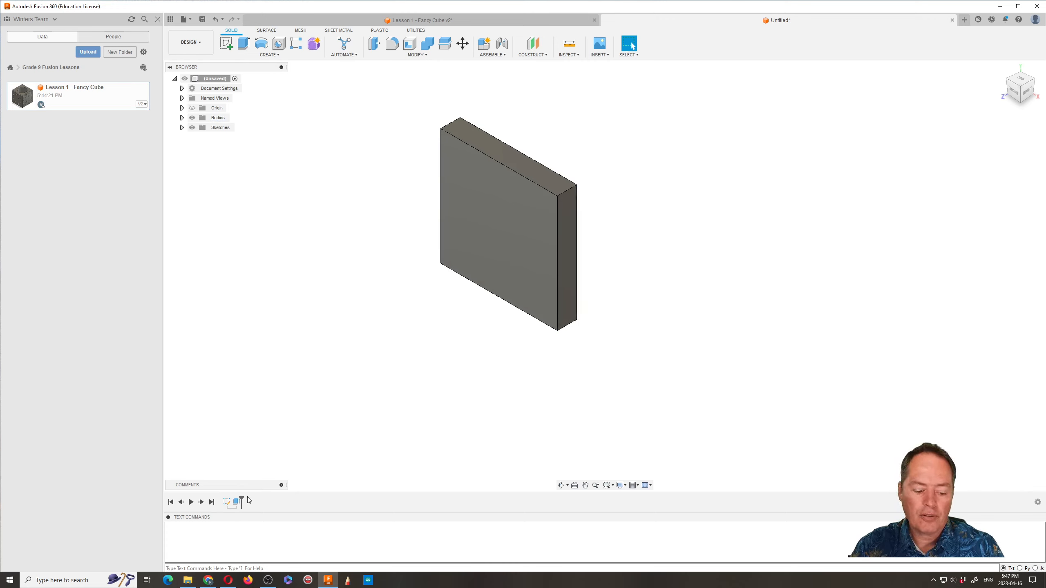
Step: Edit the slab's extrude feature and set its distance to 30 mm to form a cube
{"action": "right_click", "coordinate": [235, 500]}
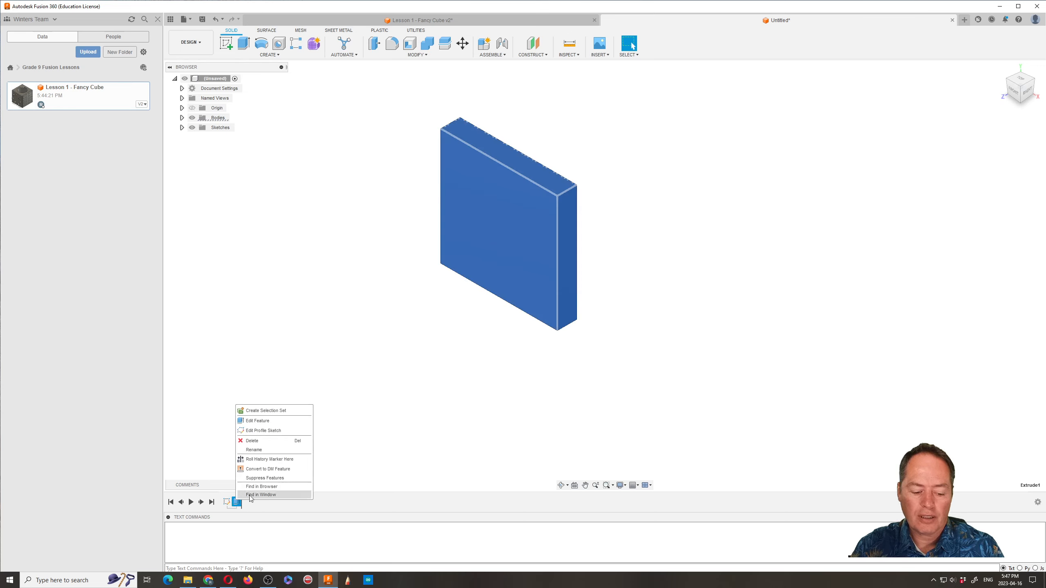
{"action": "left_click", "coordinate": [270, 420]}
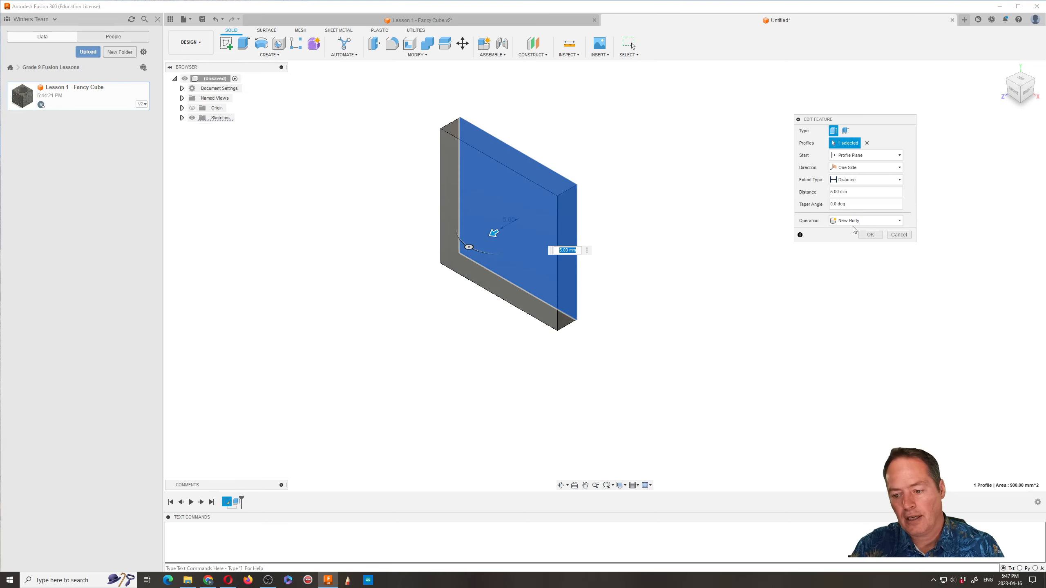
{"action": "left_click", "coordinate": [832, 192]}
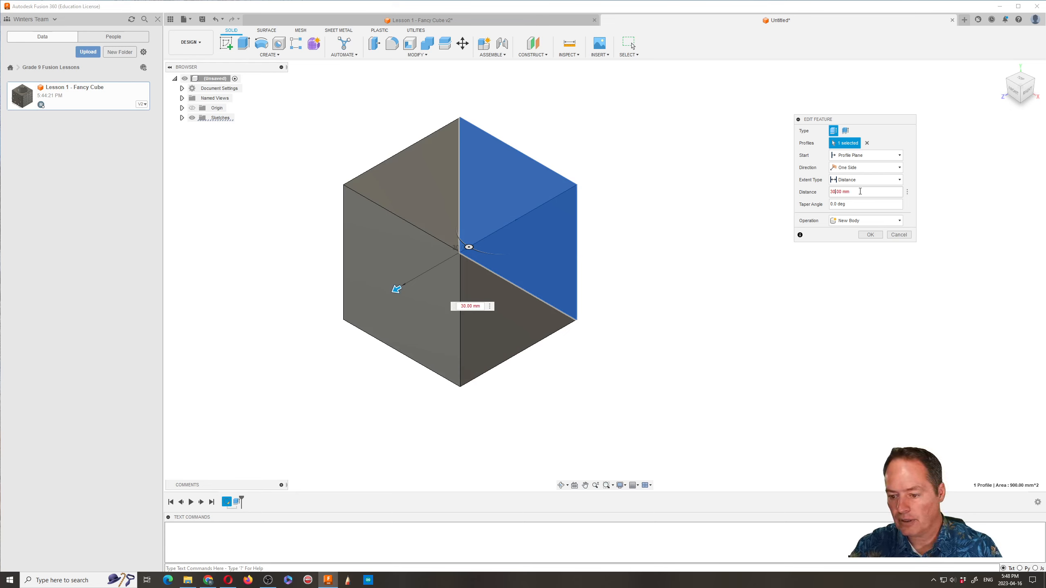
{"action": "left_click", "coordinate": [870, 234]}
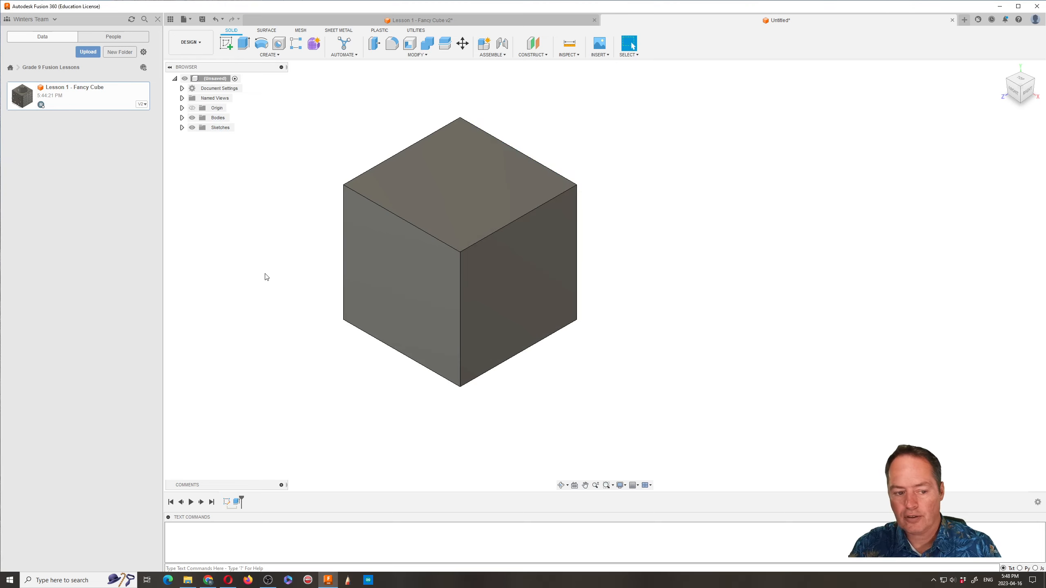
{"action": "left_click", "coordinate": [561, 485]}
{"action": "left_click_drag", "start_coordinate": [367, 248], "coordinate": [424, 240]}
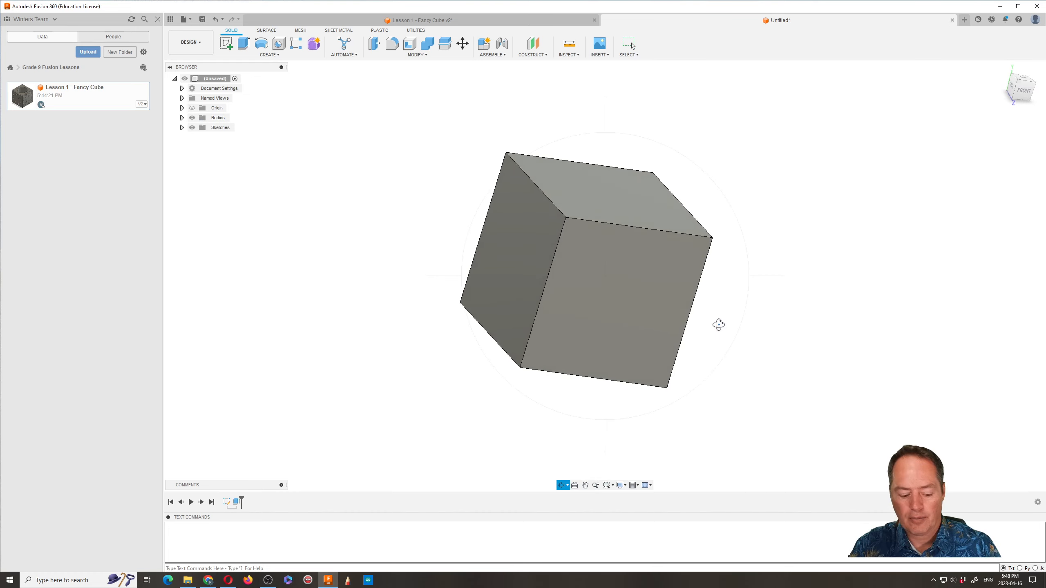